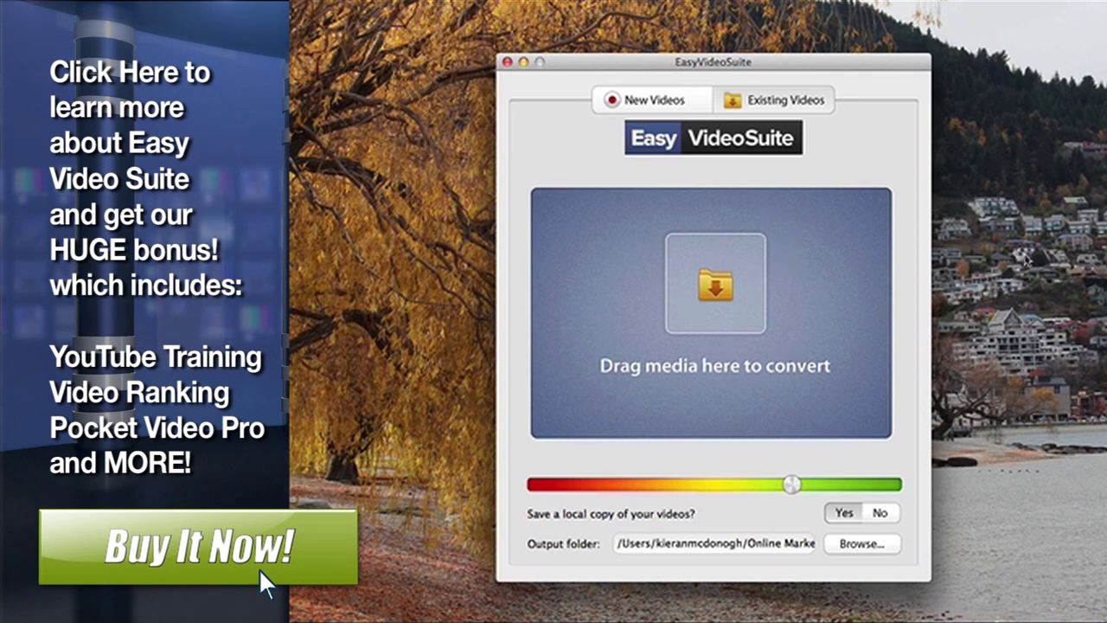
# Drag FB 3, BB 4, Mac 1 and MM 2 from the Finder EasyVideoSuite folder into the converter list
pyautogui.moveTo(1106, 251); pyautogui.dragTo(994, 199)
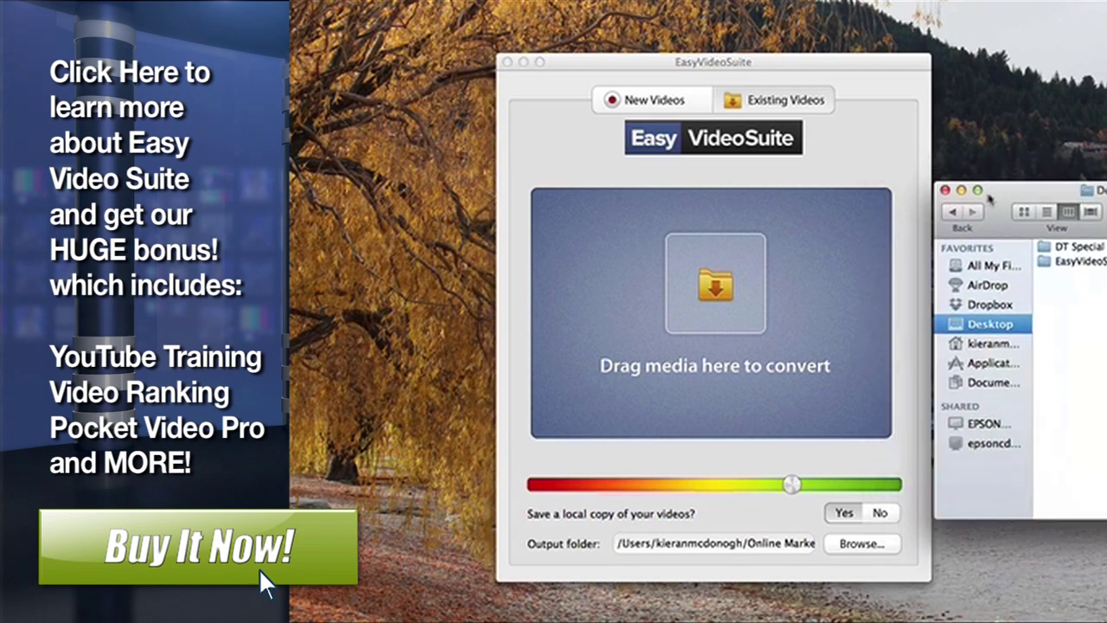
pyautogui.click(1080, 262)
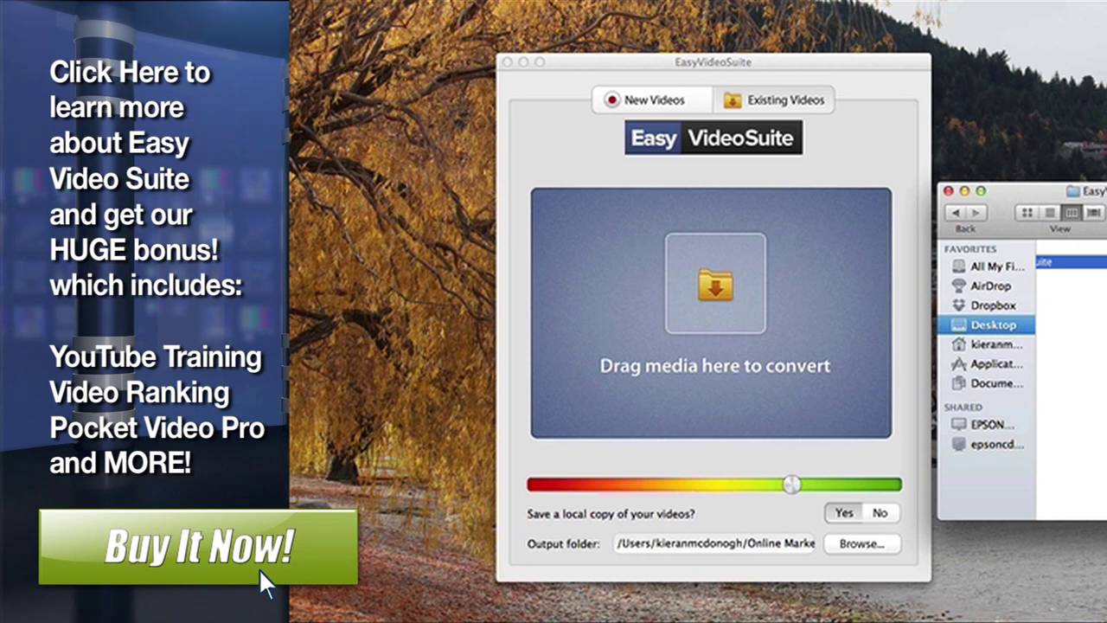
pyautogui.moveTo(1073, 262); pyautogui.dragTo(627, 233)
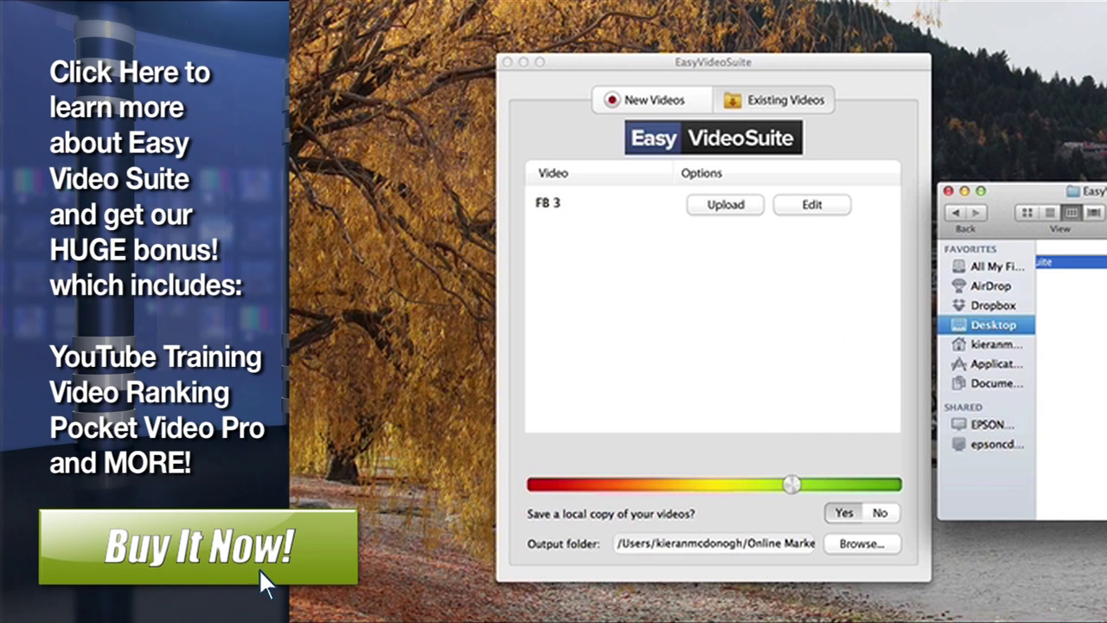
pyautogui.click(1082, 293)
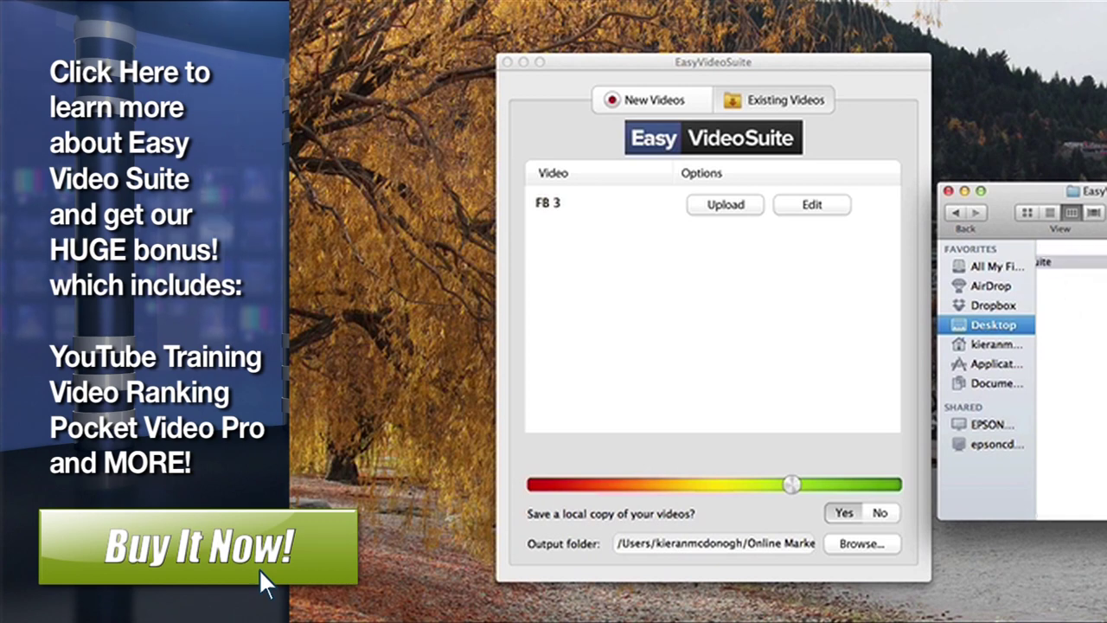
pyautogui.moveTo(1099, 260); pyautogui.dragTo(675, 251)
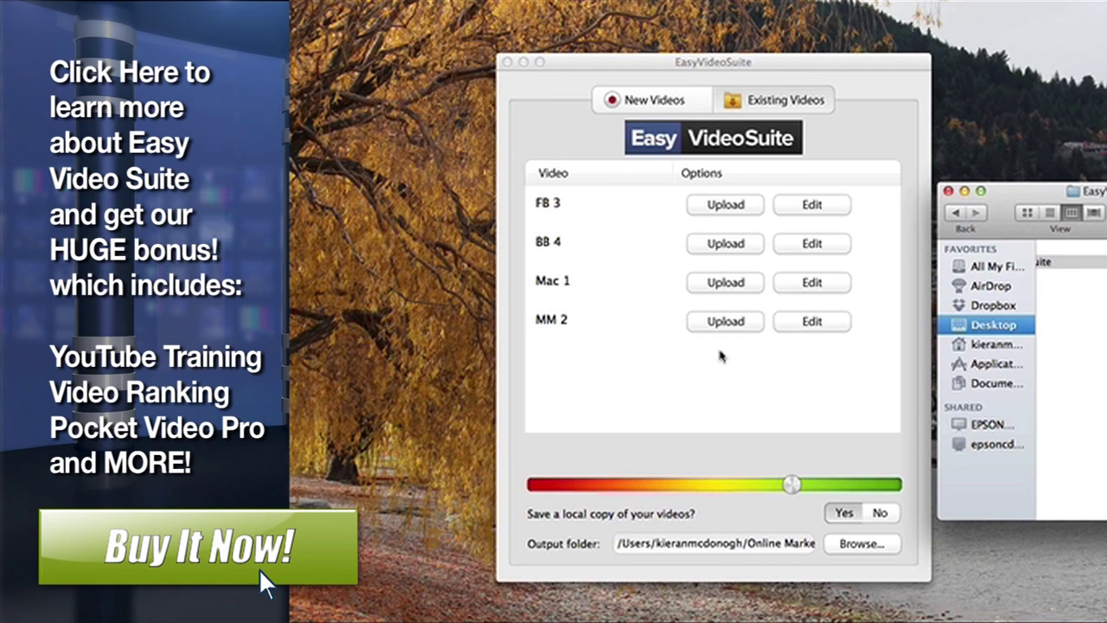
pyautogui.click(545, 203)
# Rename FB 3 to 'Facebook Webinar Replay' and start its upload
pyautogui.click(545, 203)
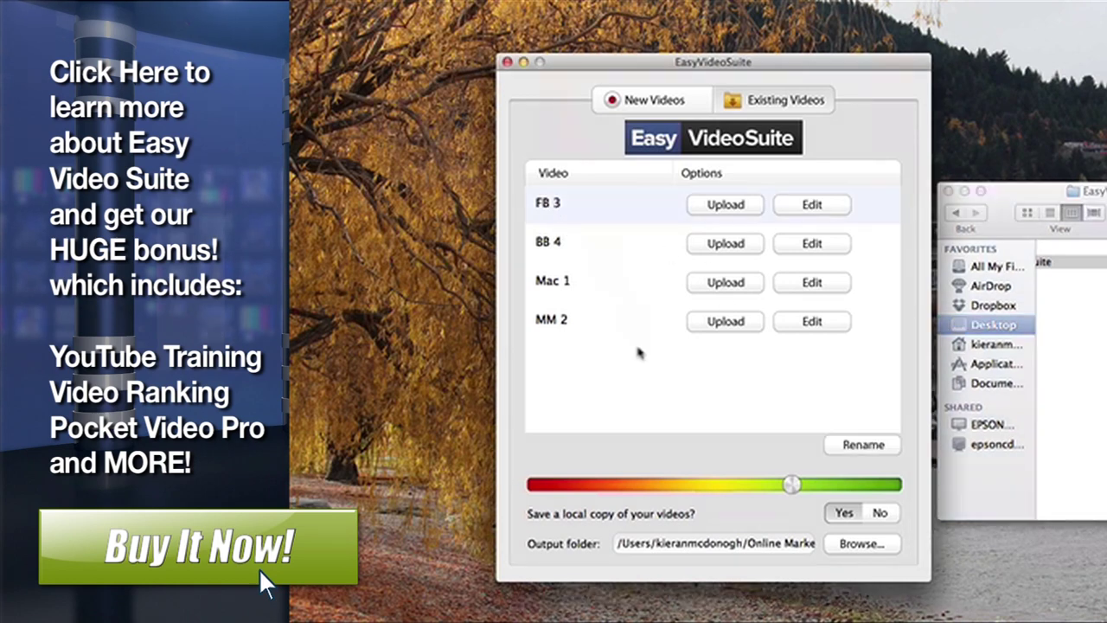
pyautogui.click(846, 446)
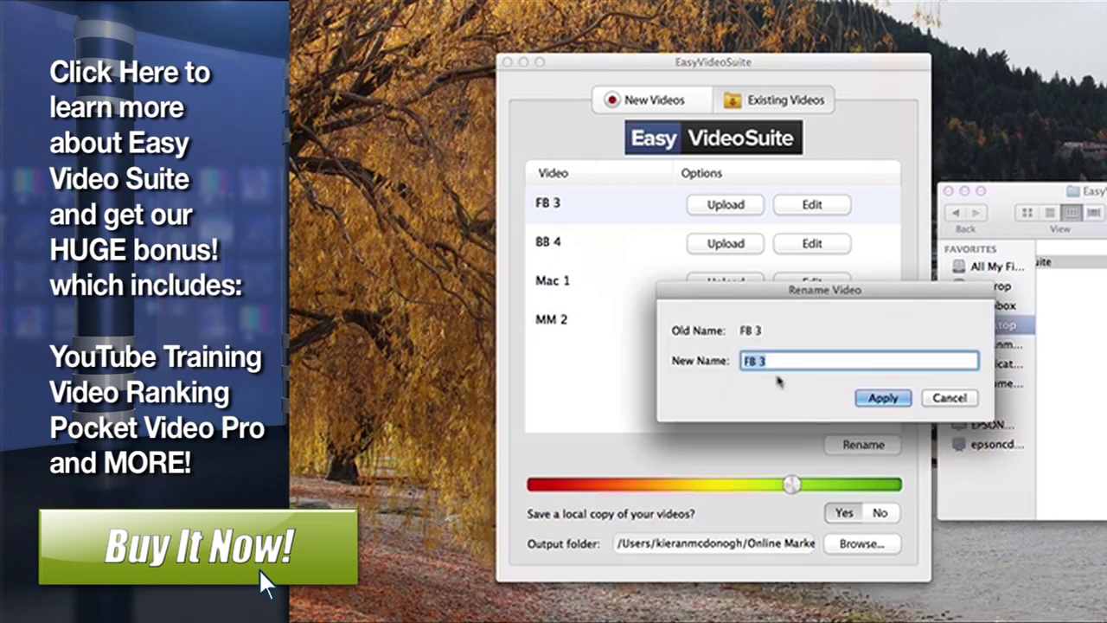
pyautogui.write('Fac')
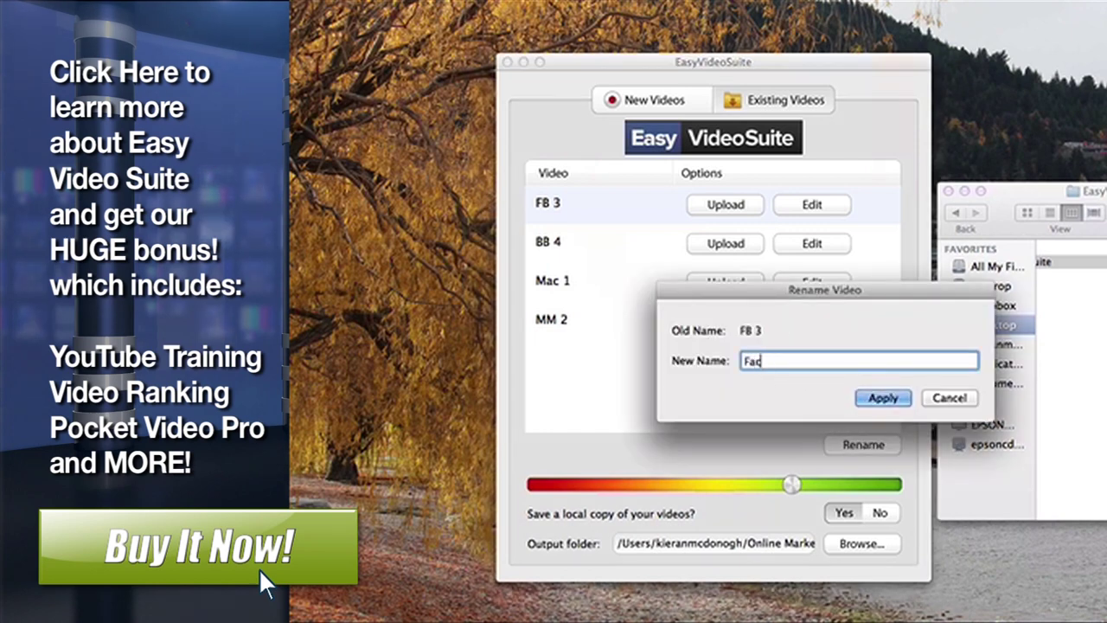
pyautogui.write('ebook Webinar')
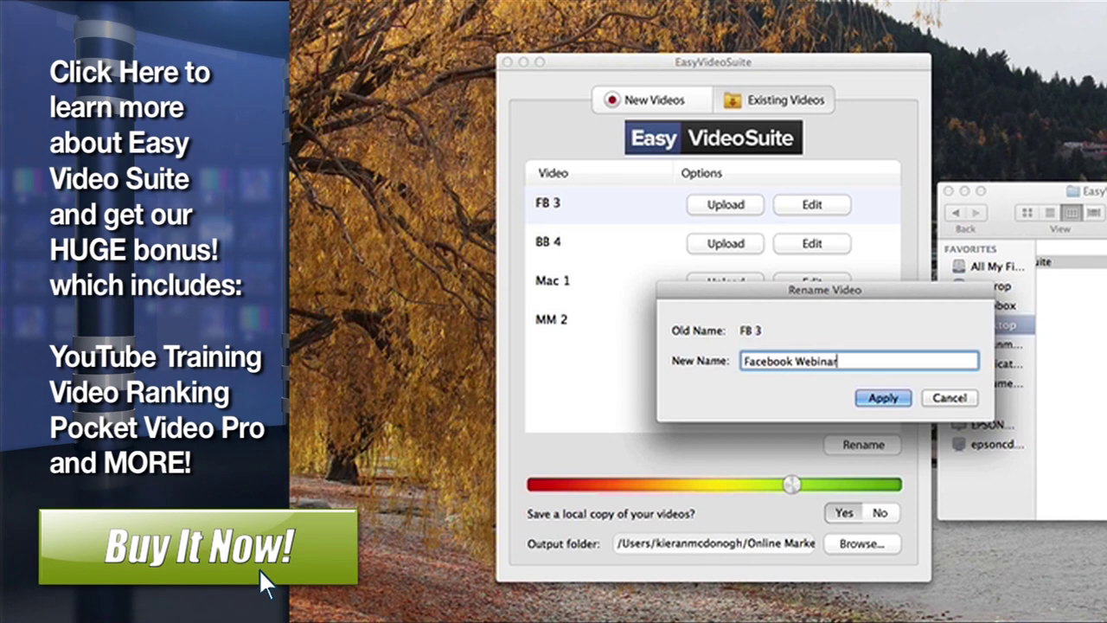
pyautogui.write(' Replay')
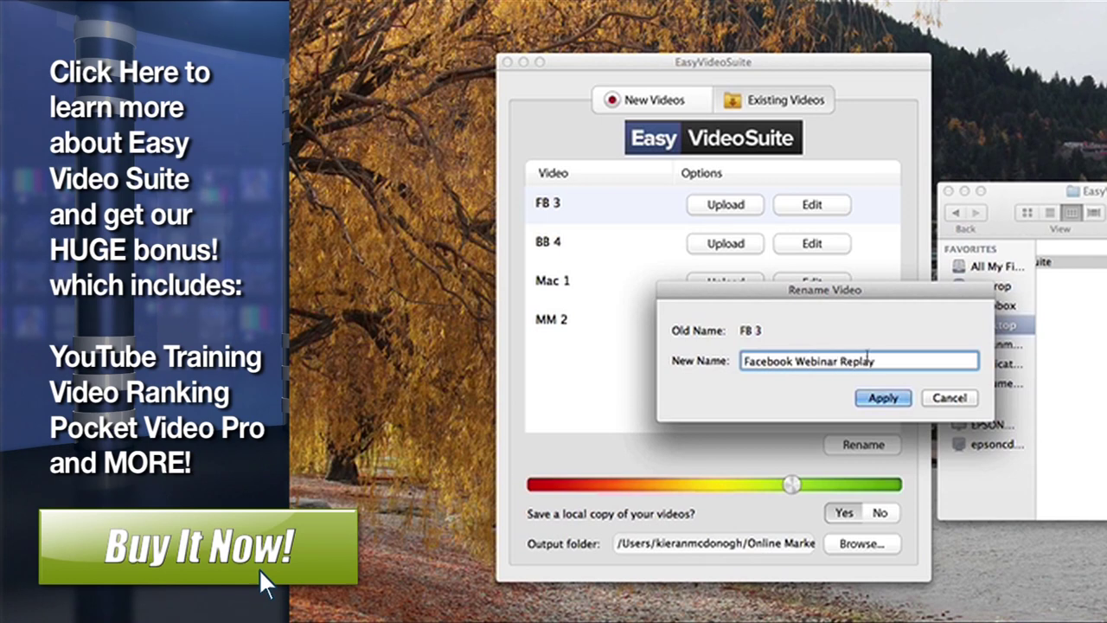
pyautogui.click(878, 397)
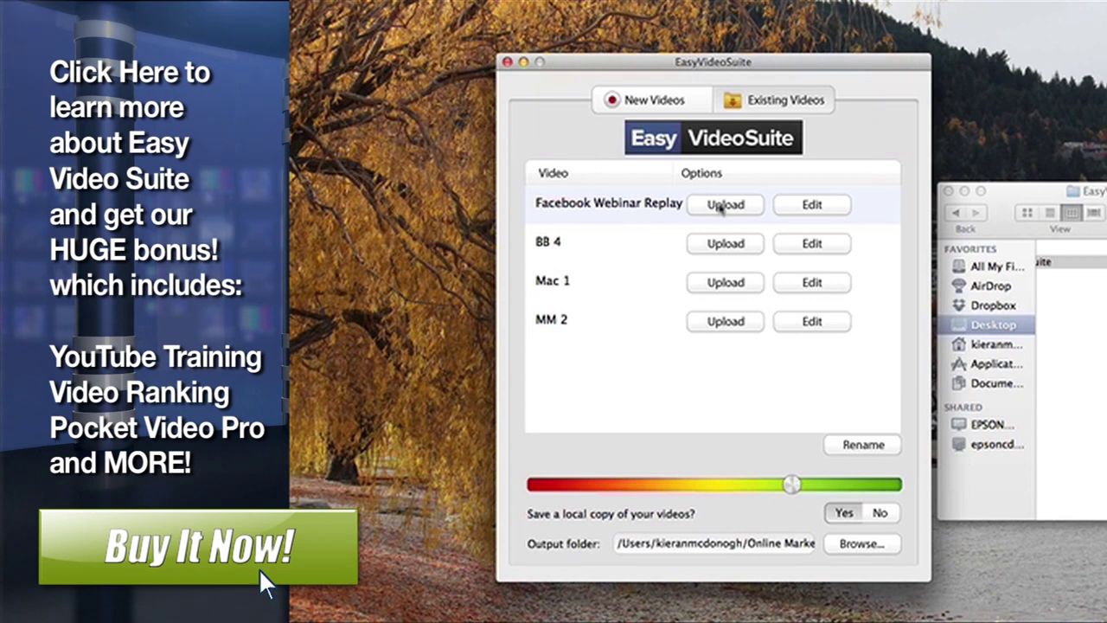
pyautogui.click(721, 208)
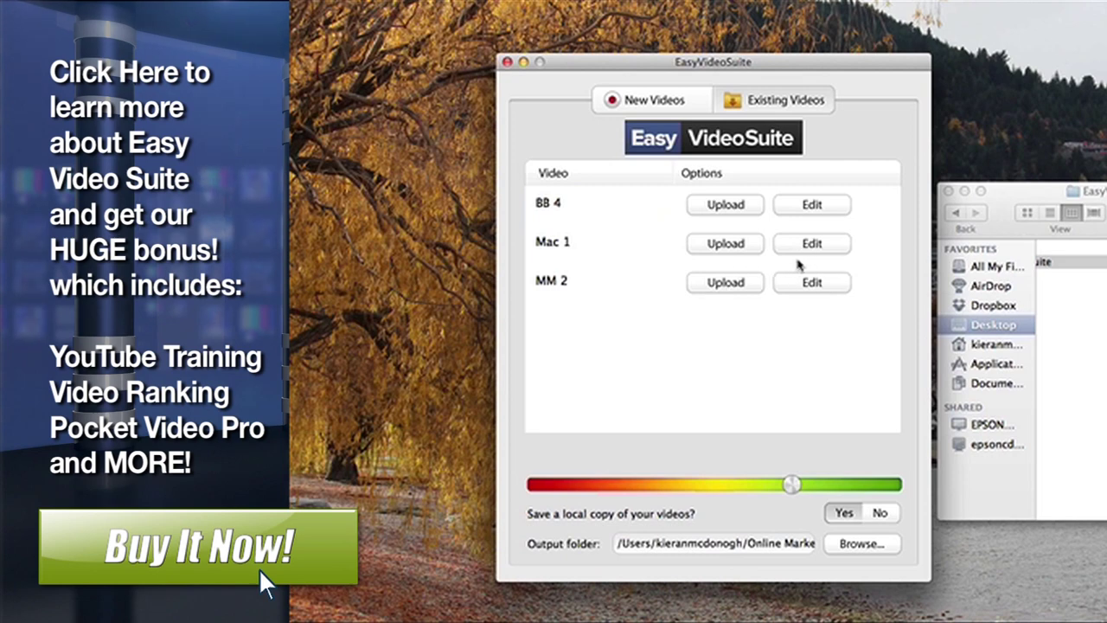
# Once the Facebook Webinar Replay upload finishes, select the Mac 1 video in the list
pyautogui.click(558, 247)
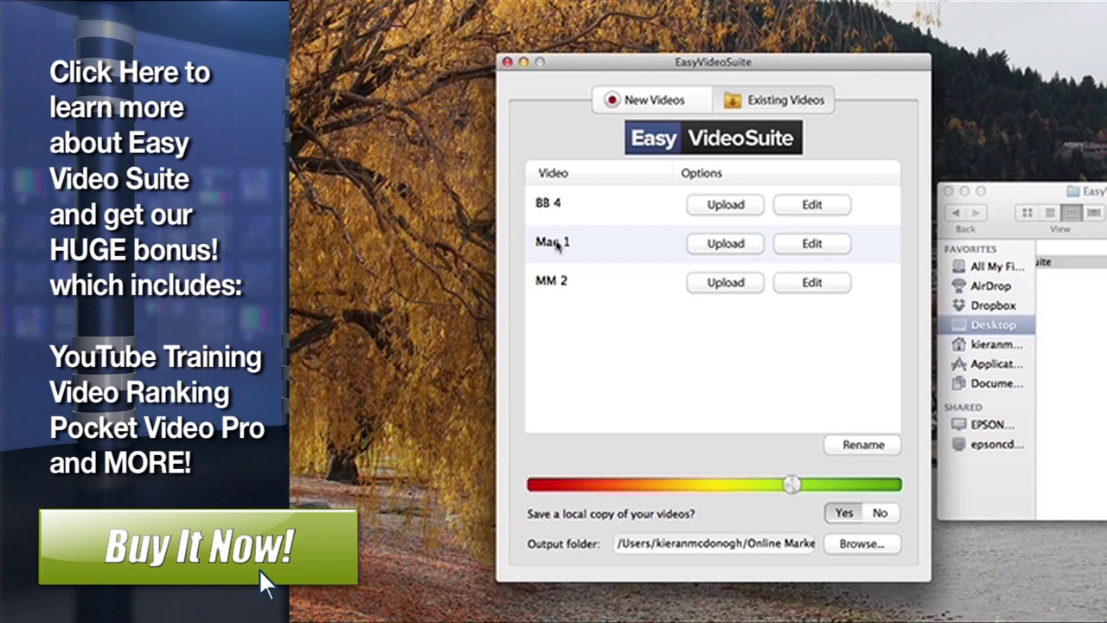
pyautogui.click(814, 245)
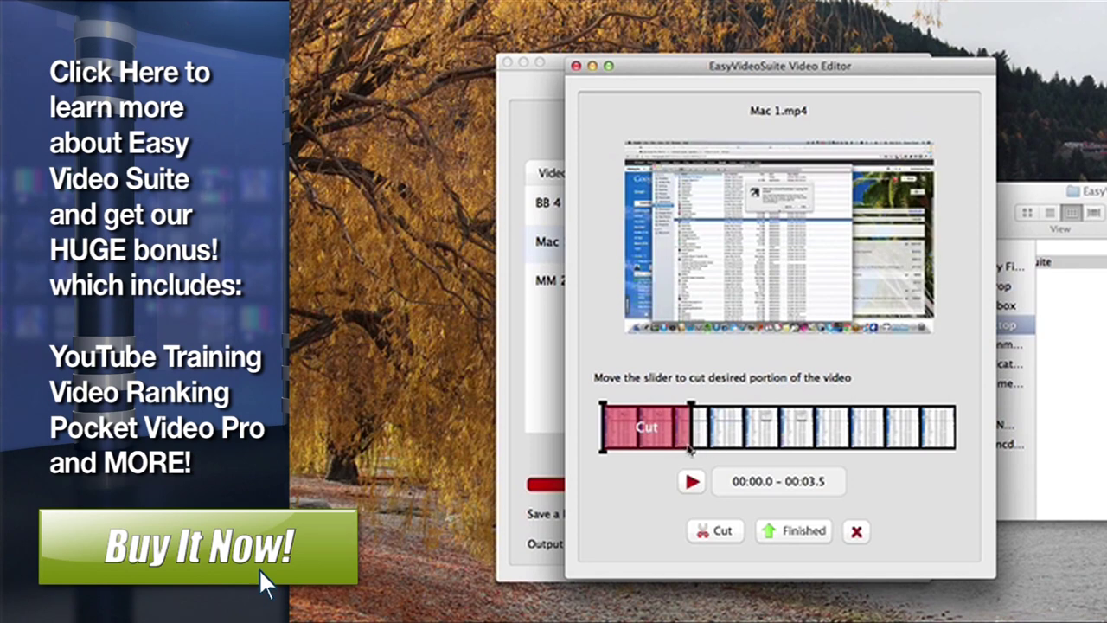
pyautogui.moveTo(695, 448)
pyautogui.mouseDown()
pyautogui.moveTo(616, 449)
pyautogui.moveTo(627, 447)
pyautogui.mouseUp()
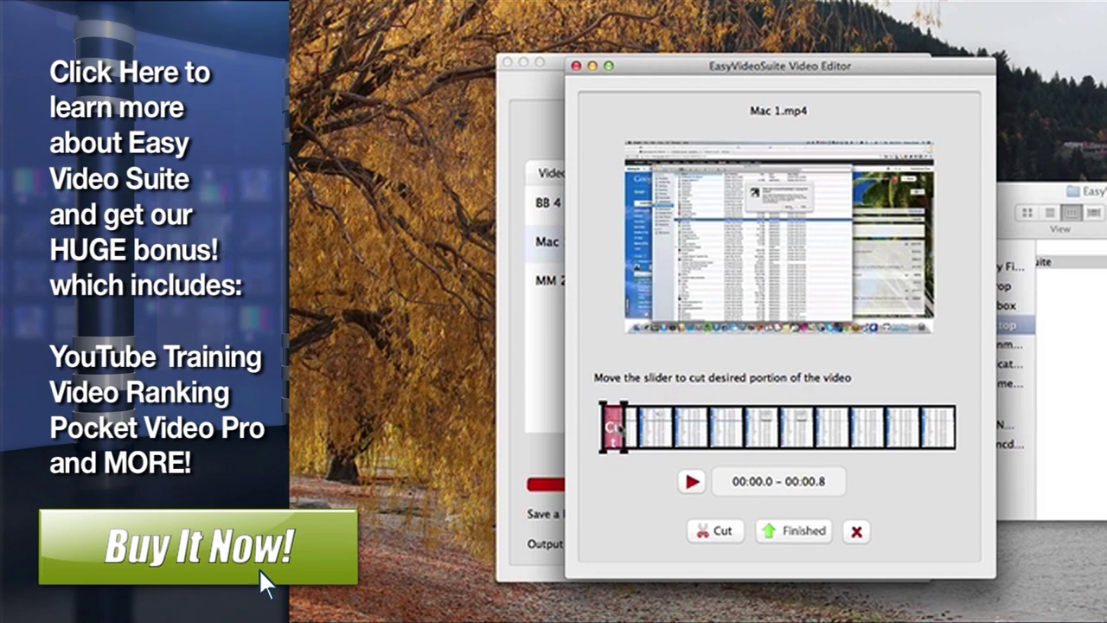
pyautogui.moveTo(622, 437)
pyautogui.mouseDown()
pyautogui.moveTo(943, 439)
pyautogui.moveTo(922, 437)
pyautogui.mouseUp()
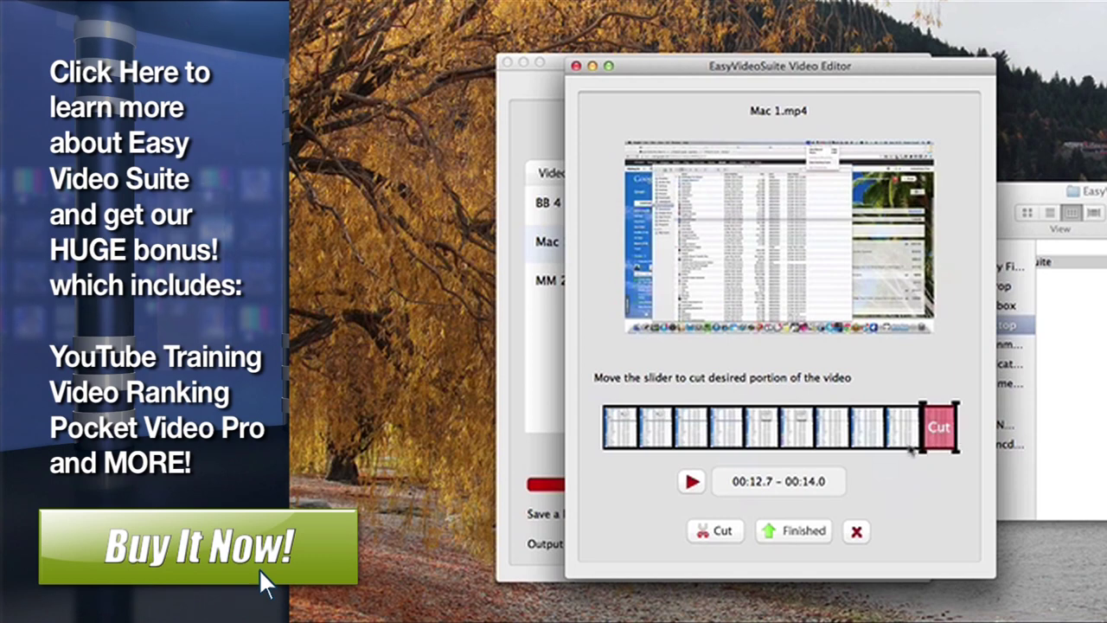
pyautogui.moveTo(922, 430); pyautogui.dragTo(660, 429)
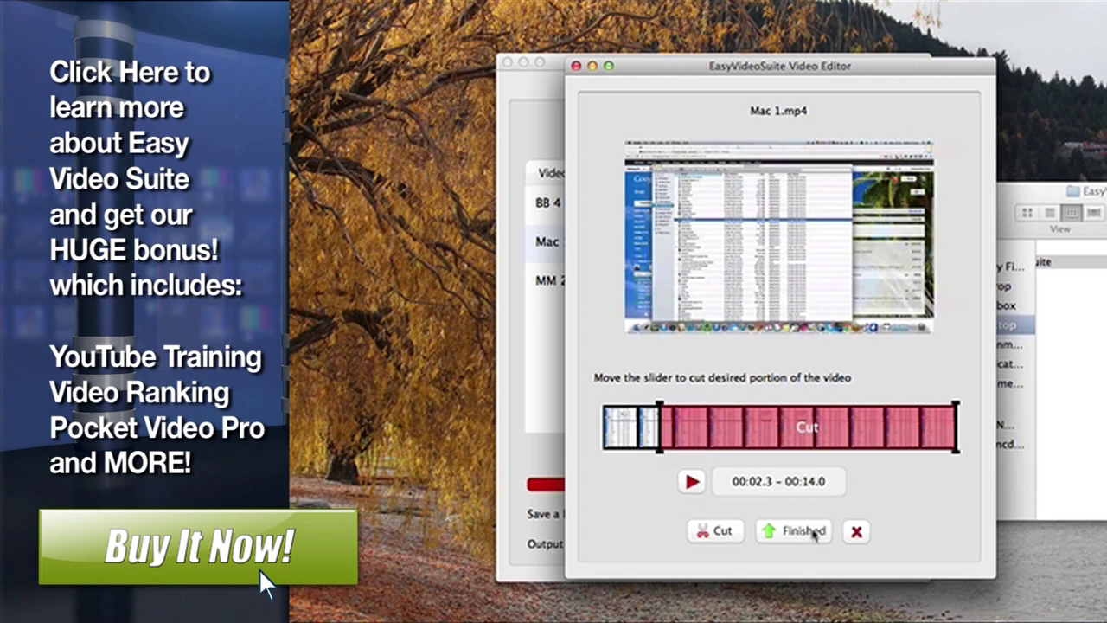
pyautogui.click(857, 532)
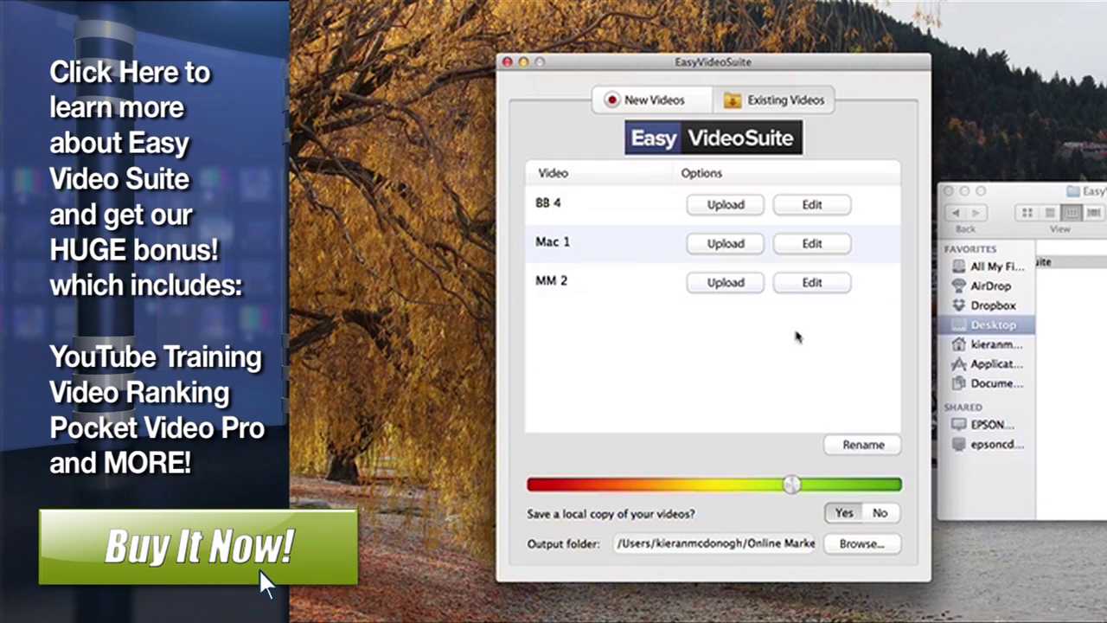
# Move the Finder window off-screen and show the From Screen and From Camera options
pyautogui.click(658, 102)
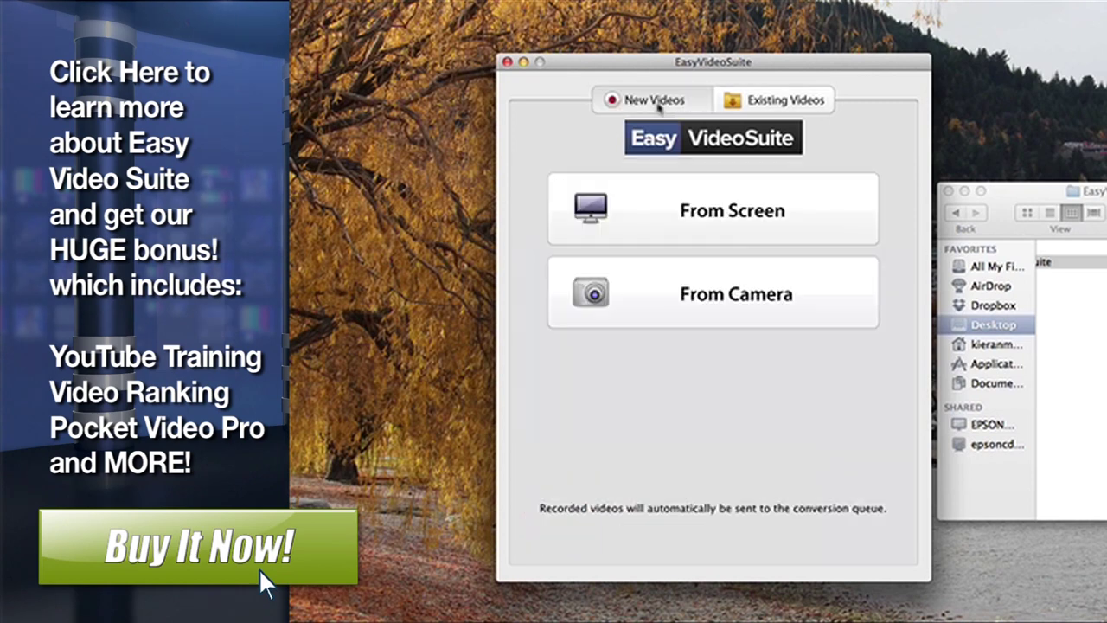
pyautogui.click(734, 99)
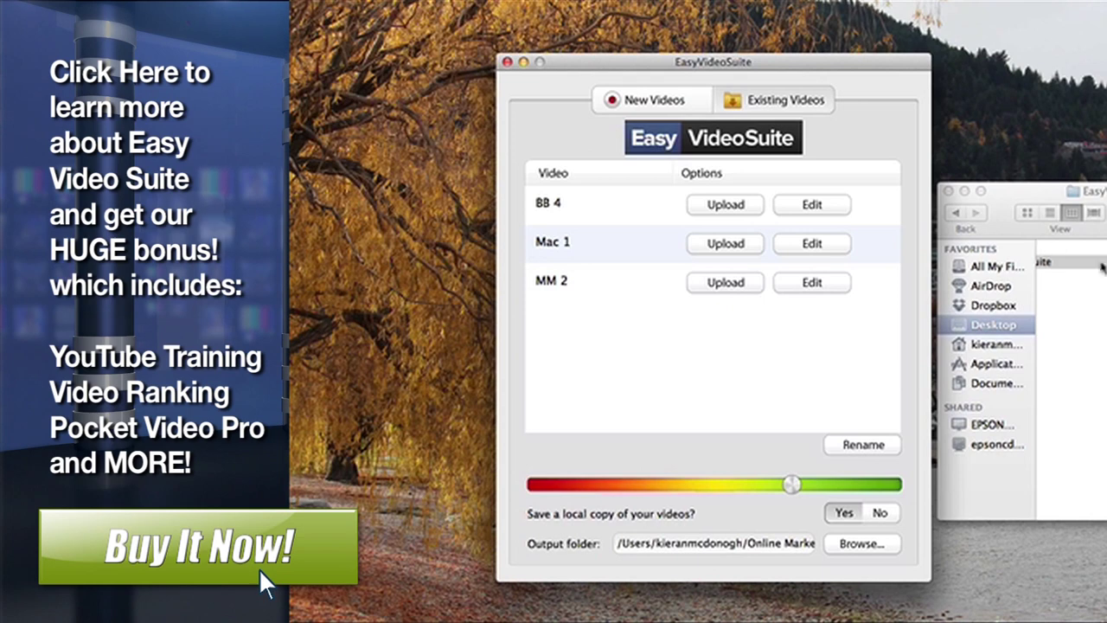
pyautogui.click(1031, 194)
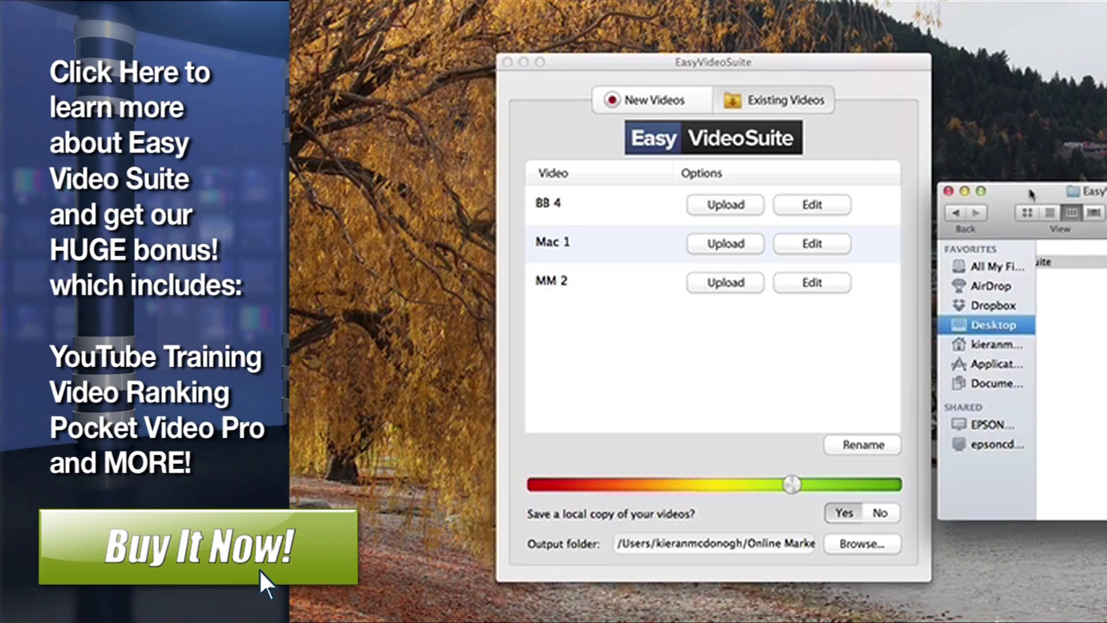
pyautogui.moveTo(1031, 195); pyautogui.dragTo(1106, 251)
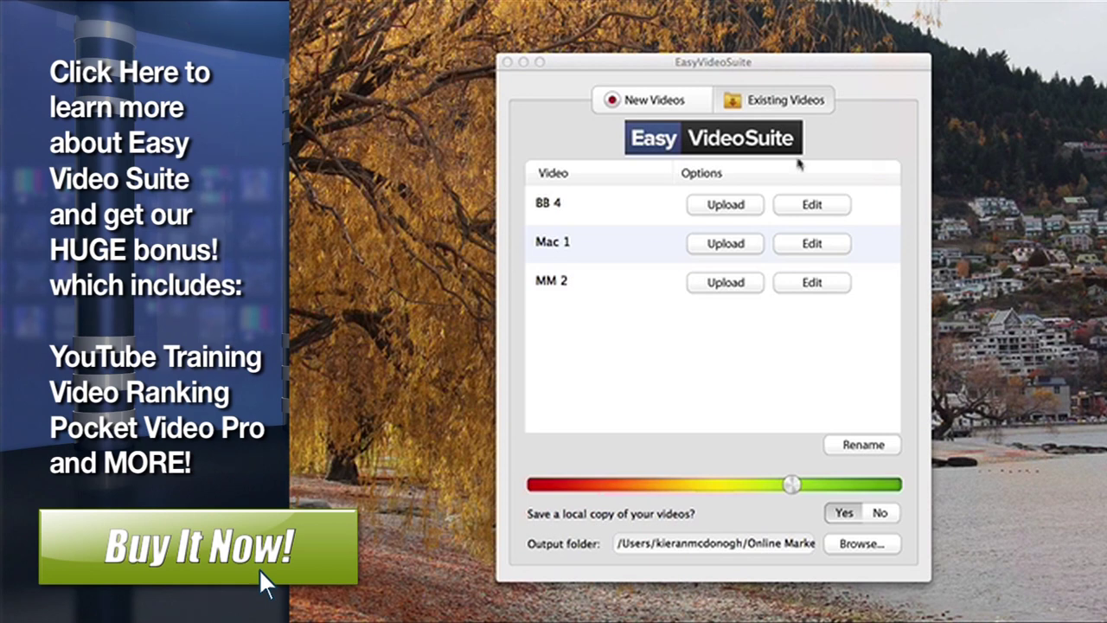
pyautogui.click(661, 102)
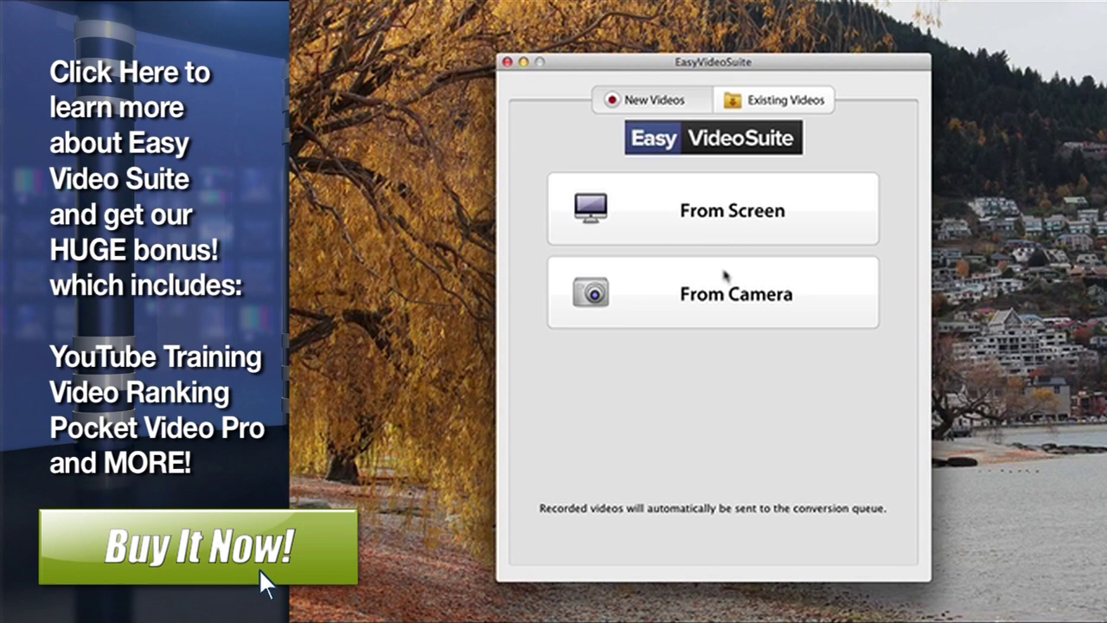
# Choose From Screen in the New Videos panel to bring up the capture frame
pyautogui.click(717, 217)
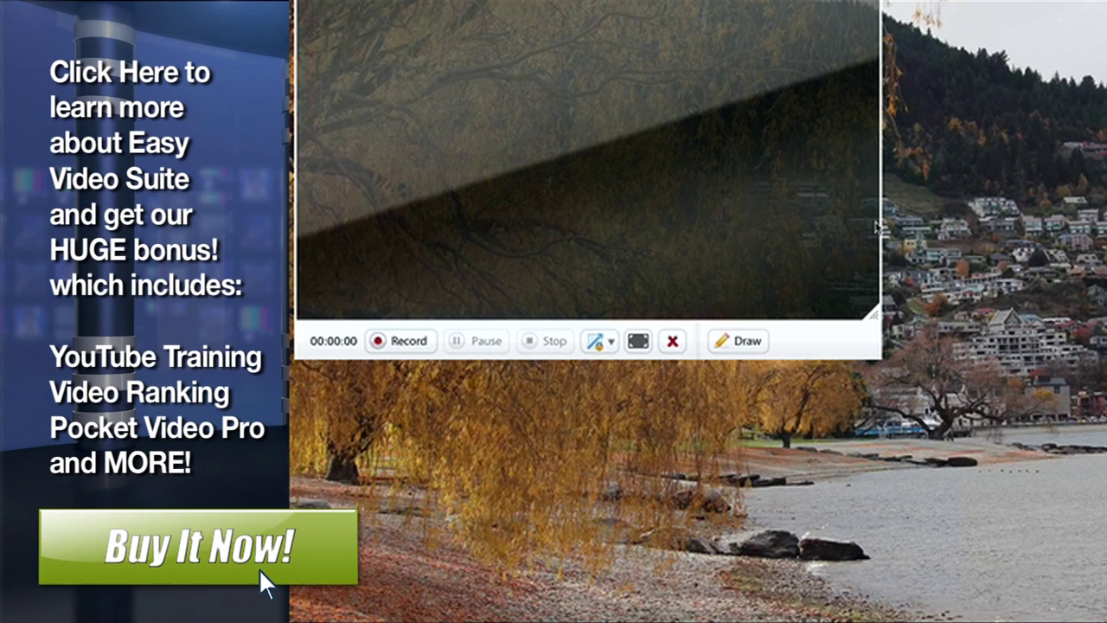
# Drag the capture frame to the screen centre and bring up its size settings
pyautogui.moveTo(848, 288)
pyautogui.mouseDown()
pyautogui.moveTo(898, 351)
pyautogui.moveTo(867, 344)
pyautogui.mouseUp()
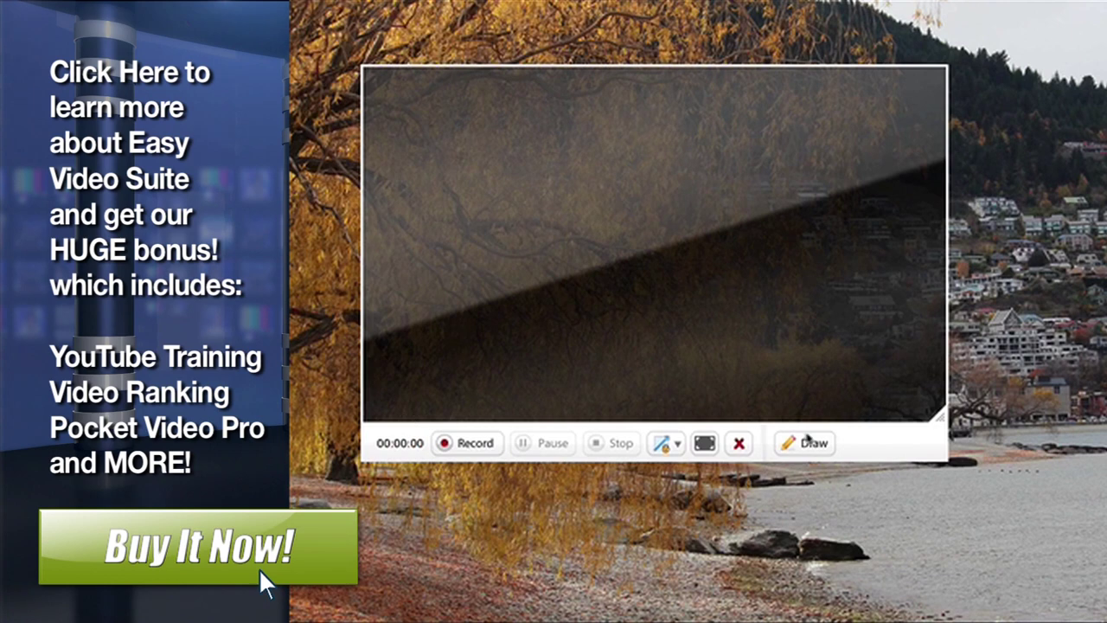
pyautogui.click(668, 444)
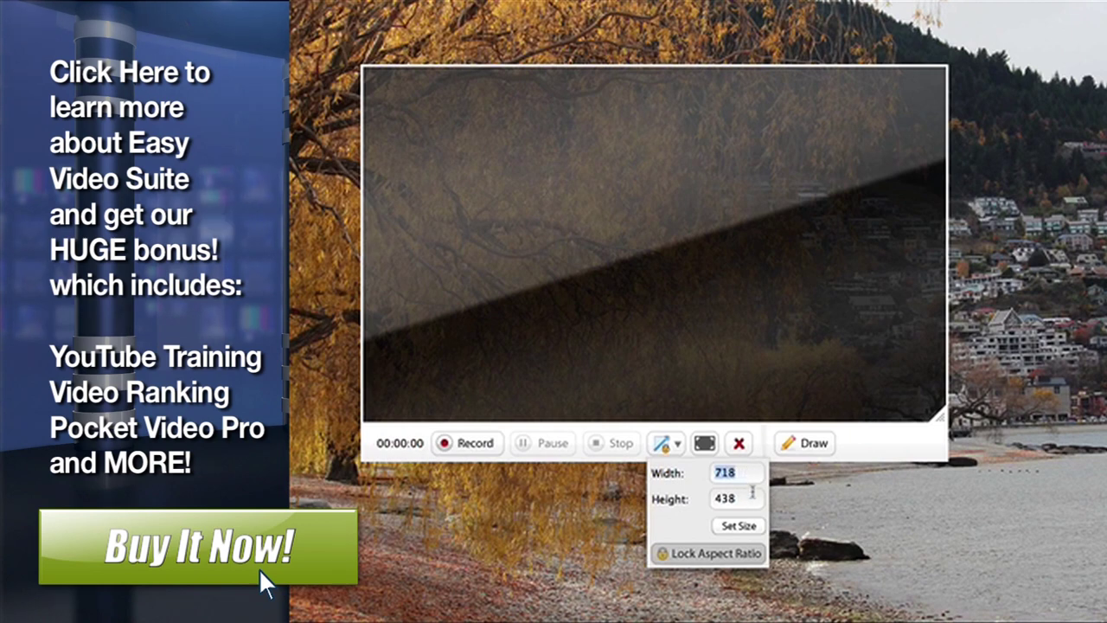
# Resize the capture area to width 720 and height 360
pyautogui.write('720')
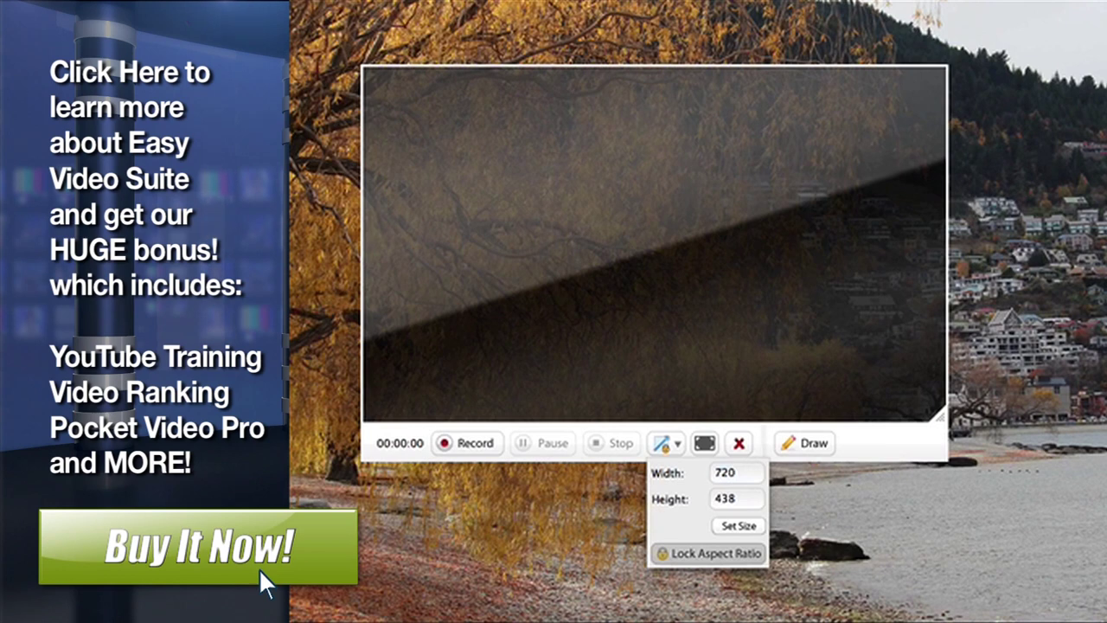
pyautogui.press('Tab')
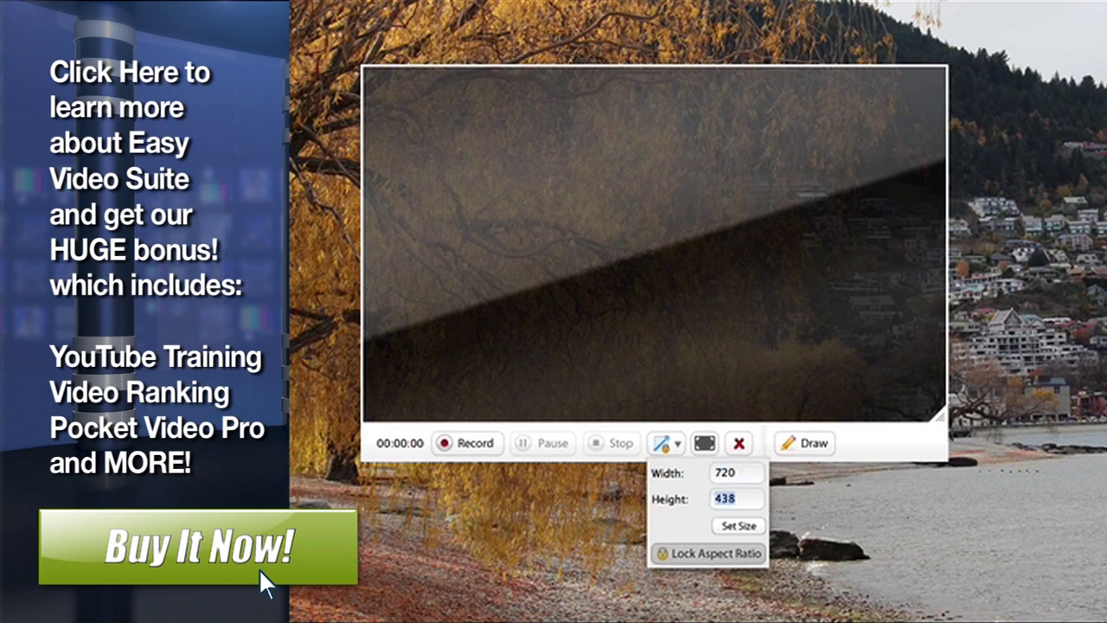
pyautogui.write('3')
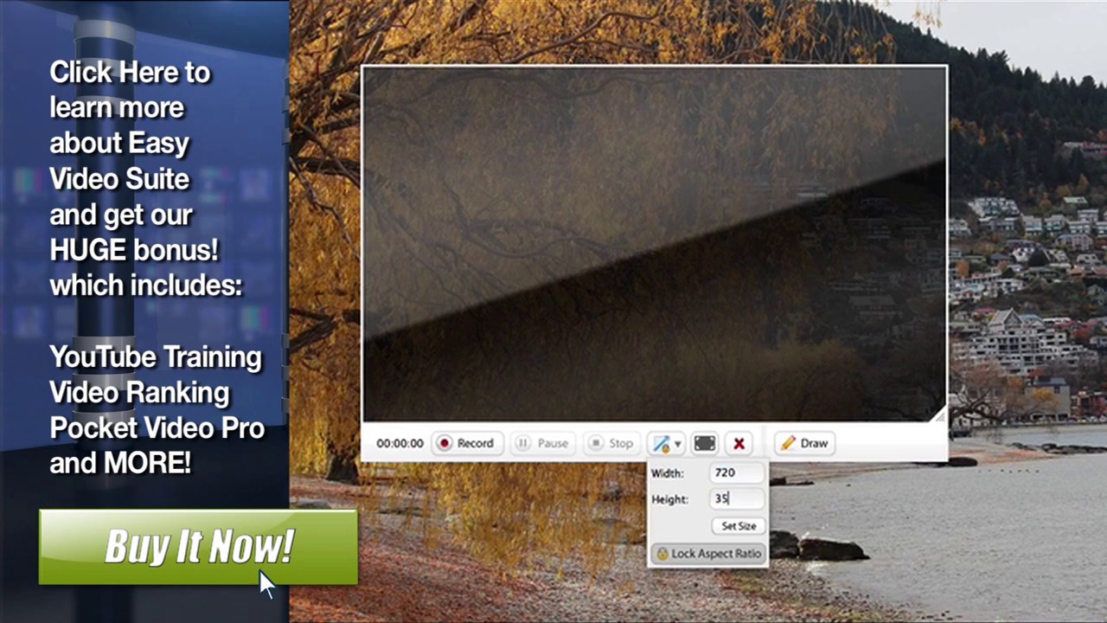
pyautogui.write('60')
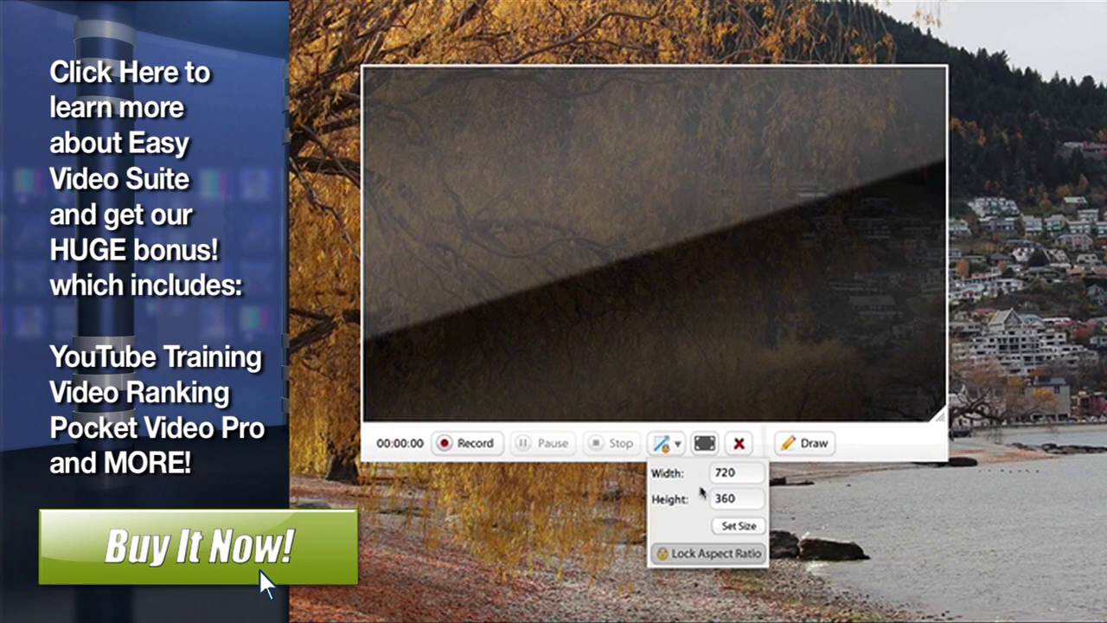
pyautogui.click(734, 526)
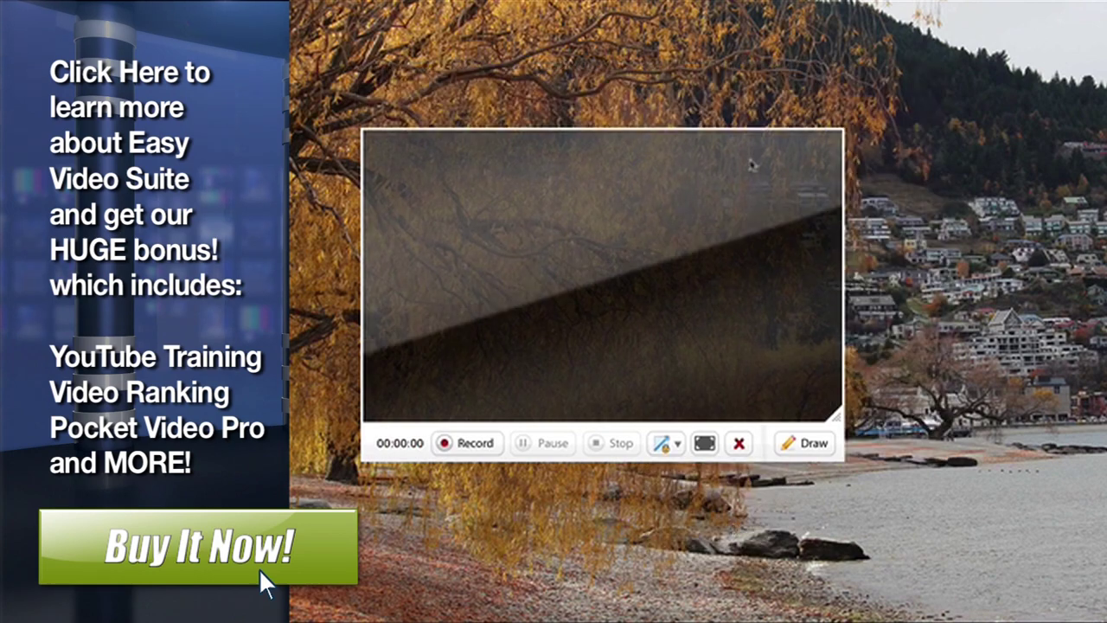
# Change the capture width from 590 back to 720 and apply the size
pyautogui.click(666, 443)
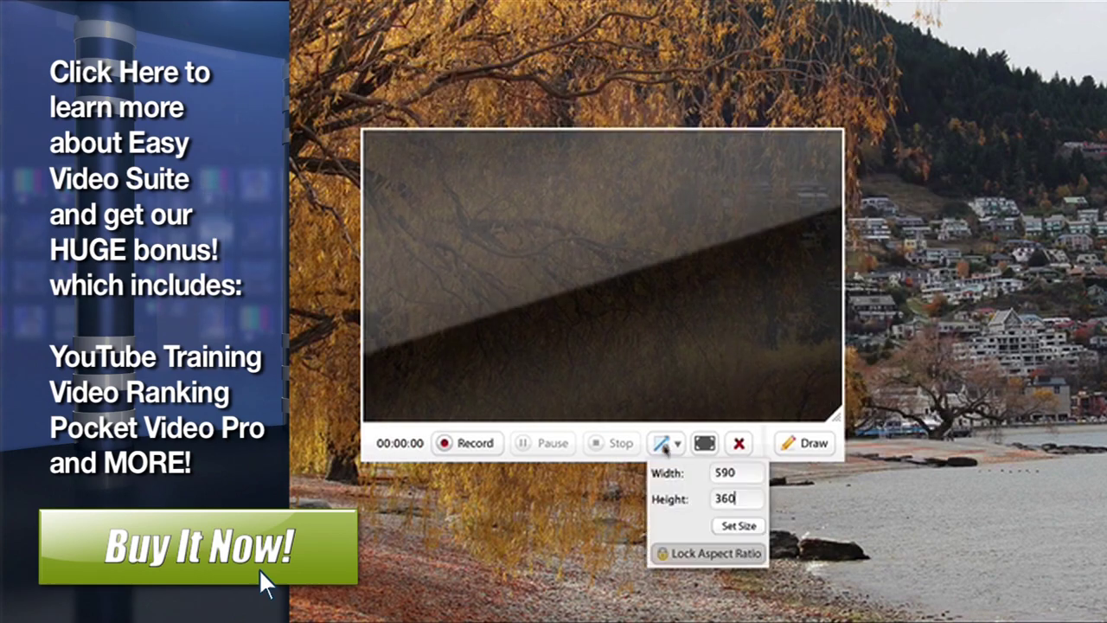
pyautogui.click(709, 553)
pyautogui.click(710, 554)
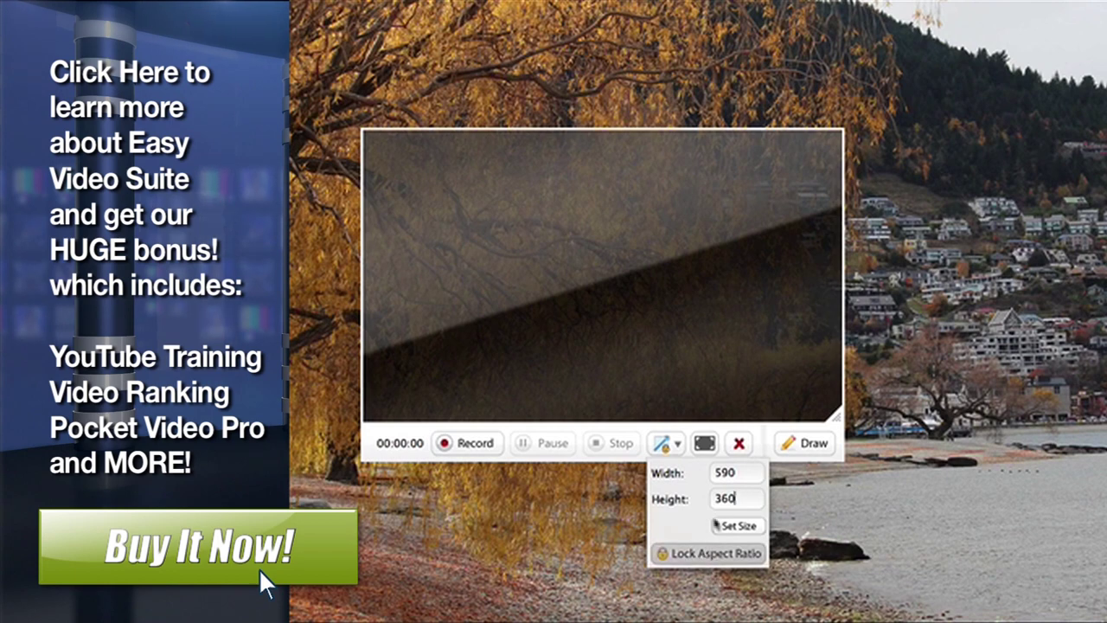
pyautogui.click(734, 472)
pyautogui.moveTo(735, 472); pyautogui.dragTo(702, 472)
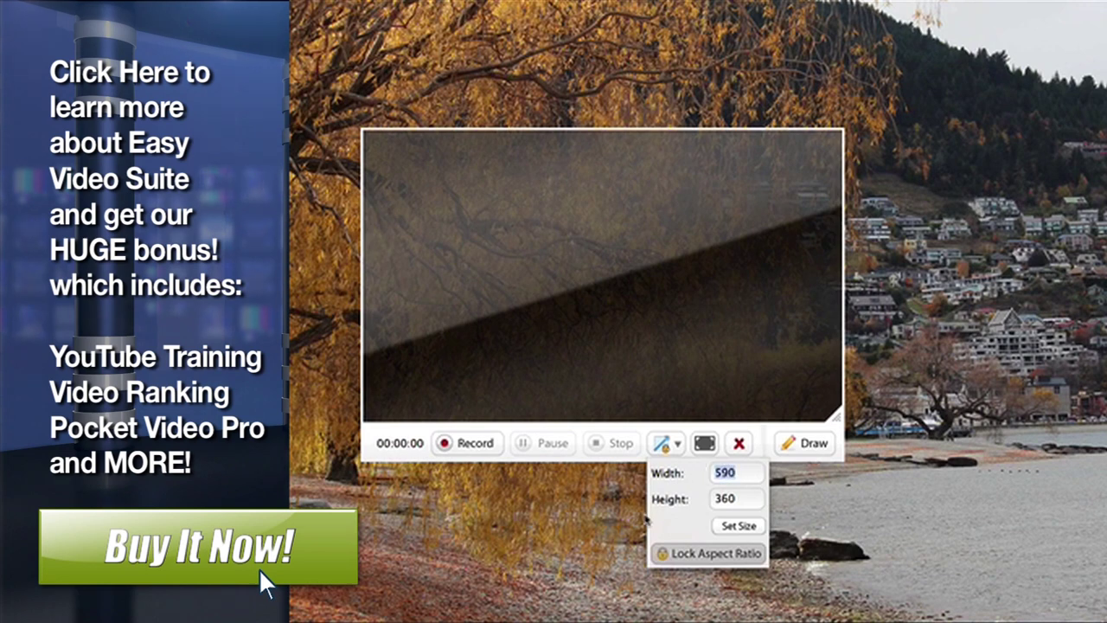
pyautogui.write('720')
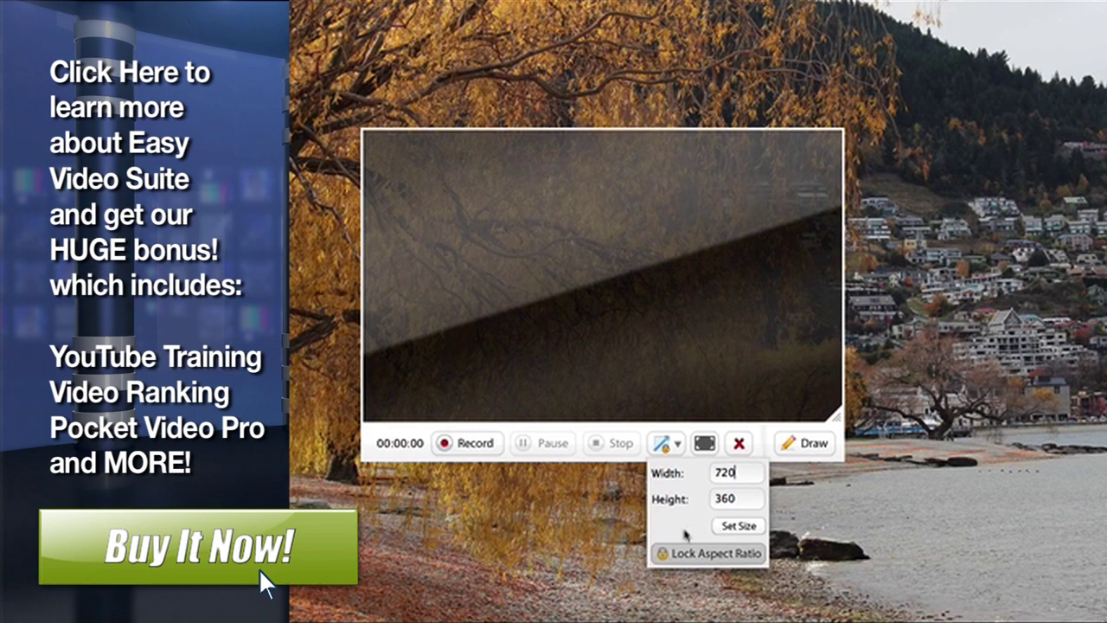
pyautogui.click(697, 554)
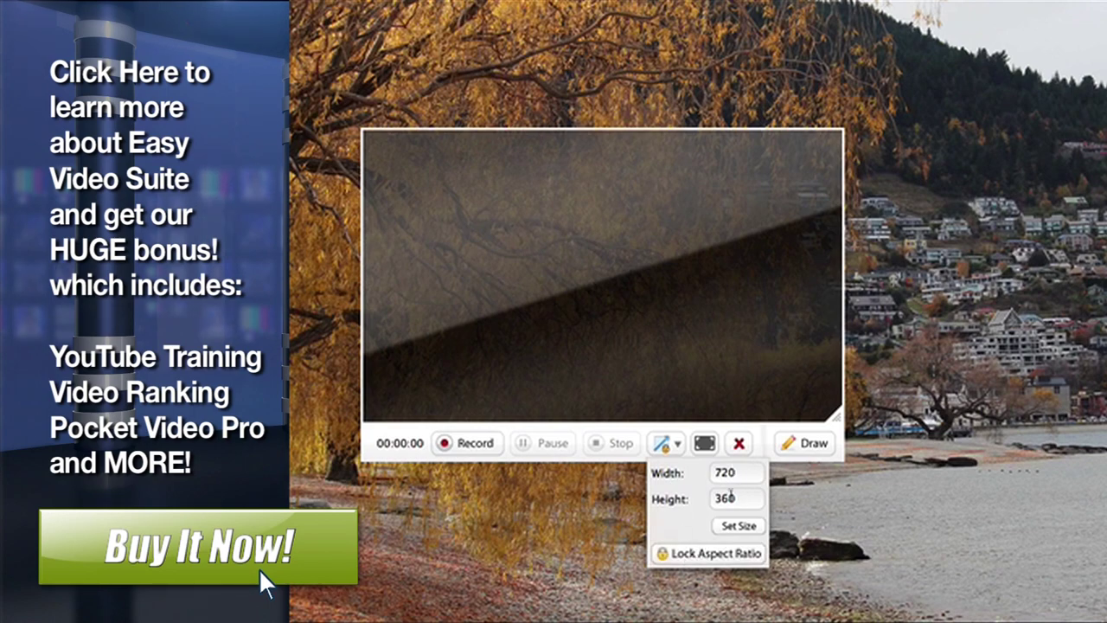
pyautogui.click(738, 526)
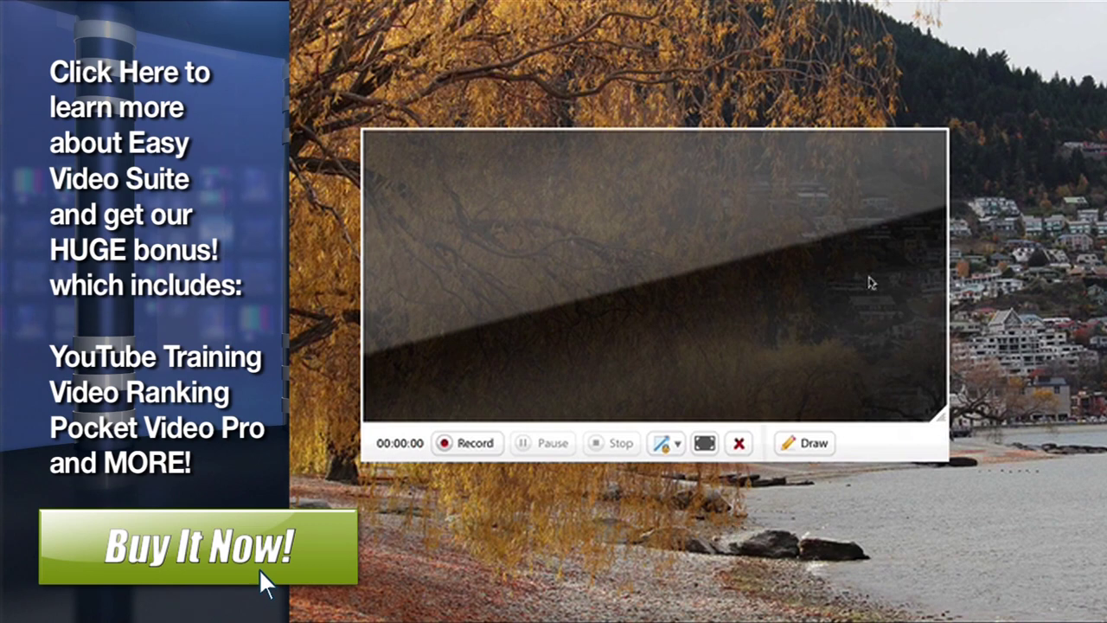
# Lock the capture frame's aspect ratio and close the size settings
pyautogui.click(663, 443)
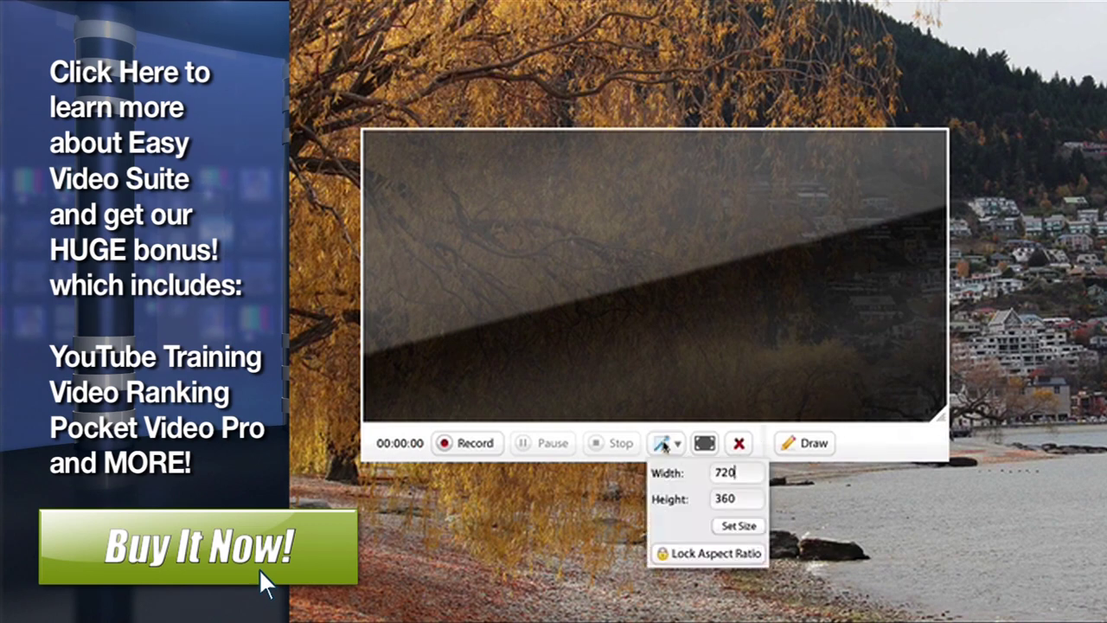
pyautogui.click(703, 554)
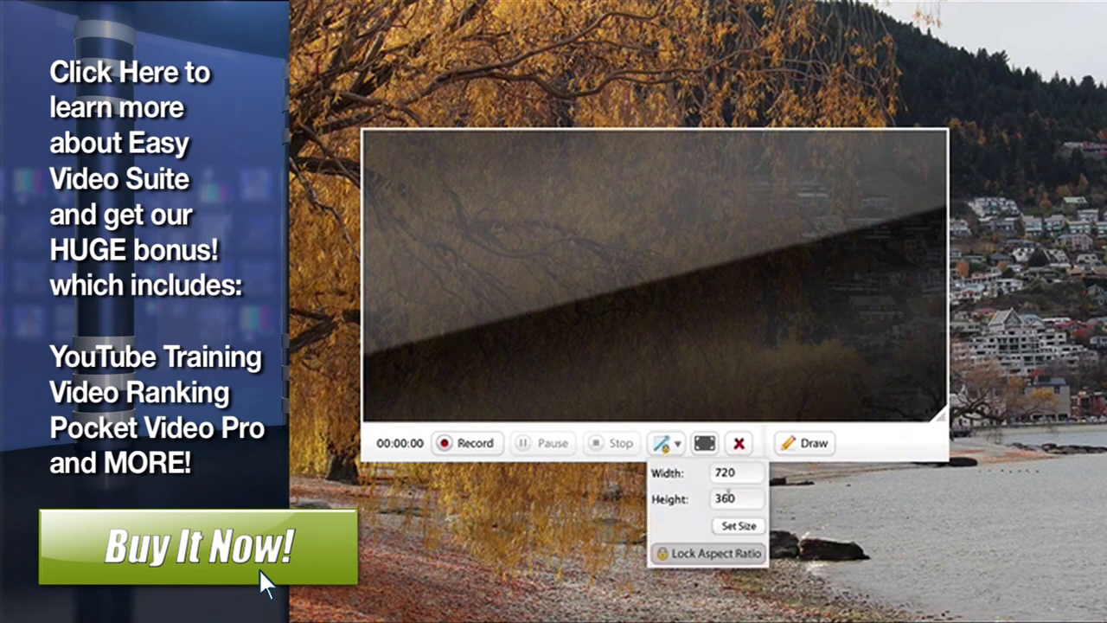
pyautogui.click(670, 441)
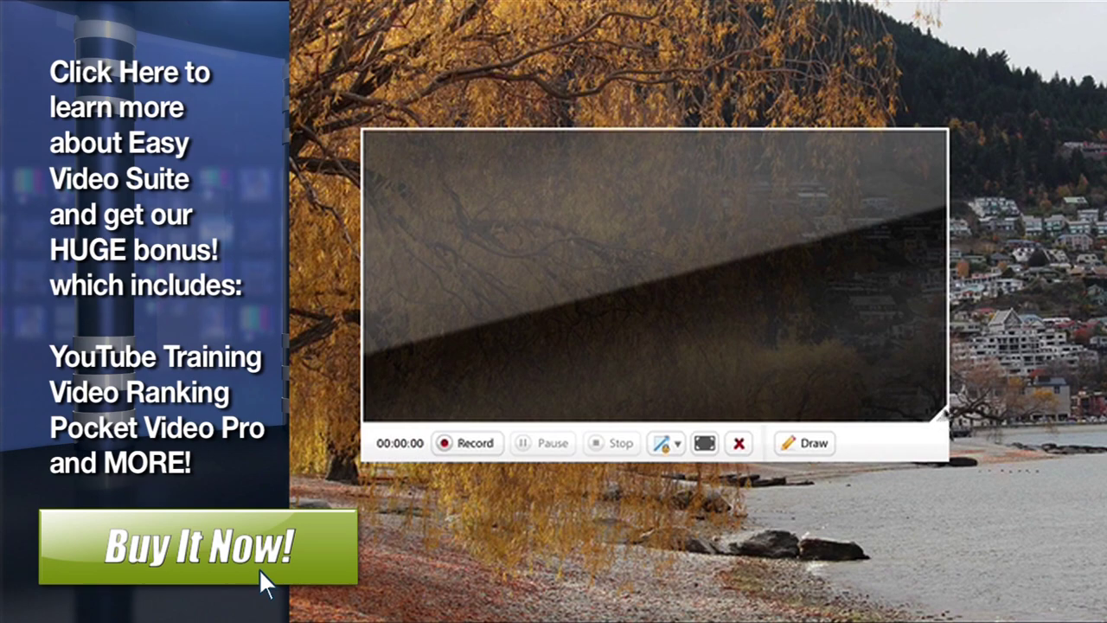
pyautogui.moveTo(943, 419)
pyautogui.mouseDown()
pyautogui.moveTo(1042, 513)
pyautogui.moveTo(799, 365)
pyautogui.moveTo(892, 442)
pyautogui.mouseUp()
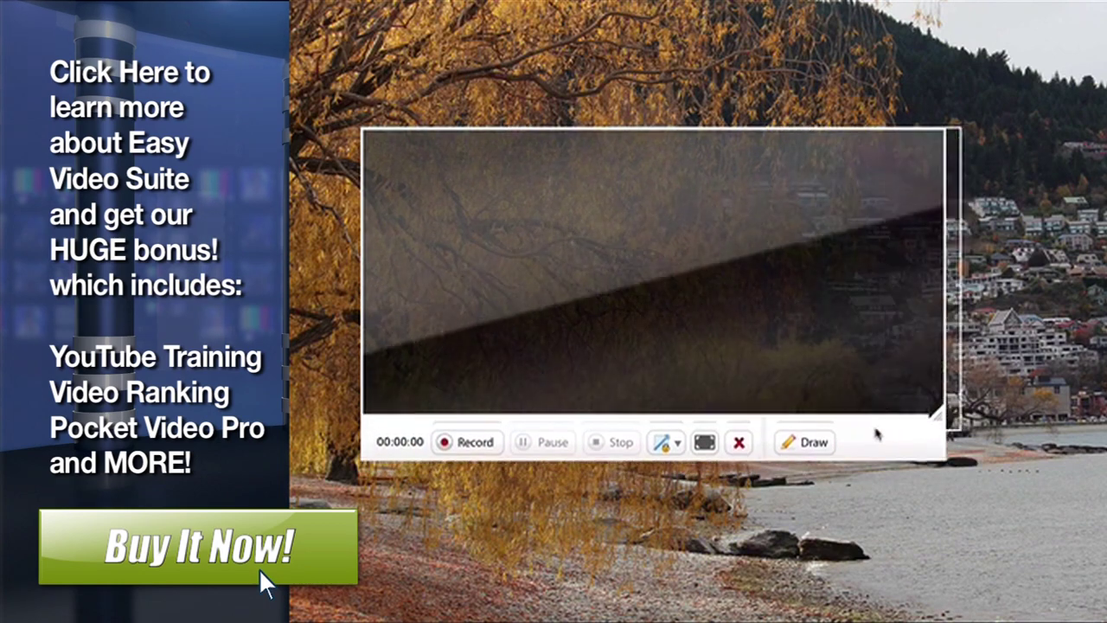
pyautogui.moveTo(892, 443); pyautogui.dragTo(942, 494)
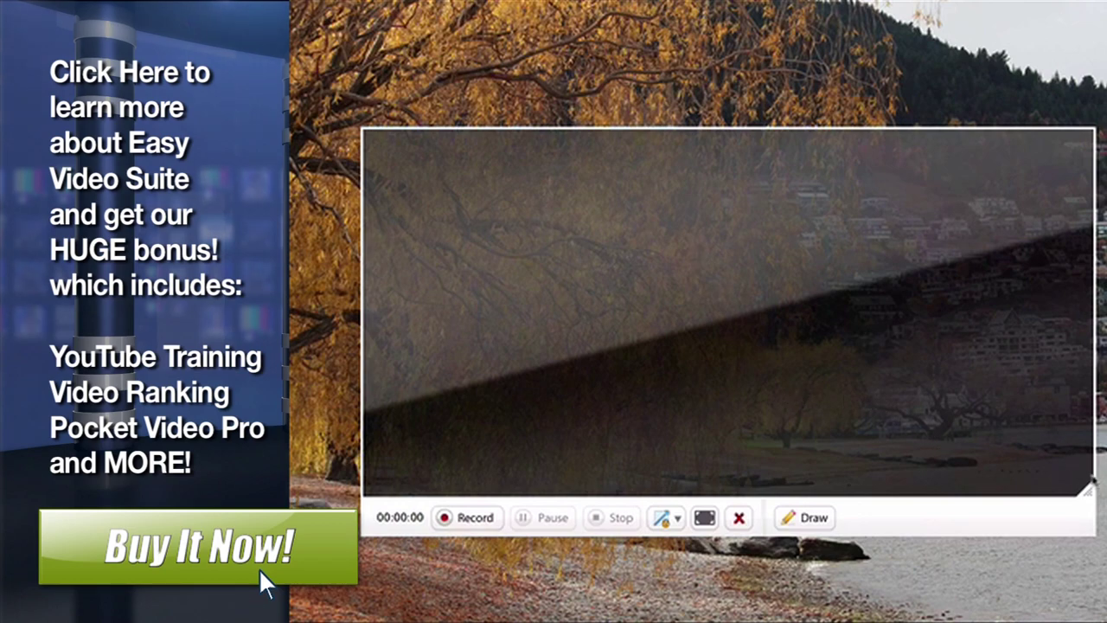
pyautogui.moveTo(1092, 495)
pyautogui.mouseDown()
pyautogui.moveTo(999, 445)
pyautogui.moveTo(911, 424)
pyautogui.mouseUp()
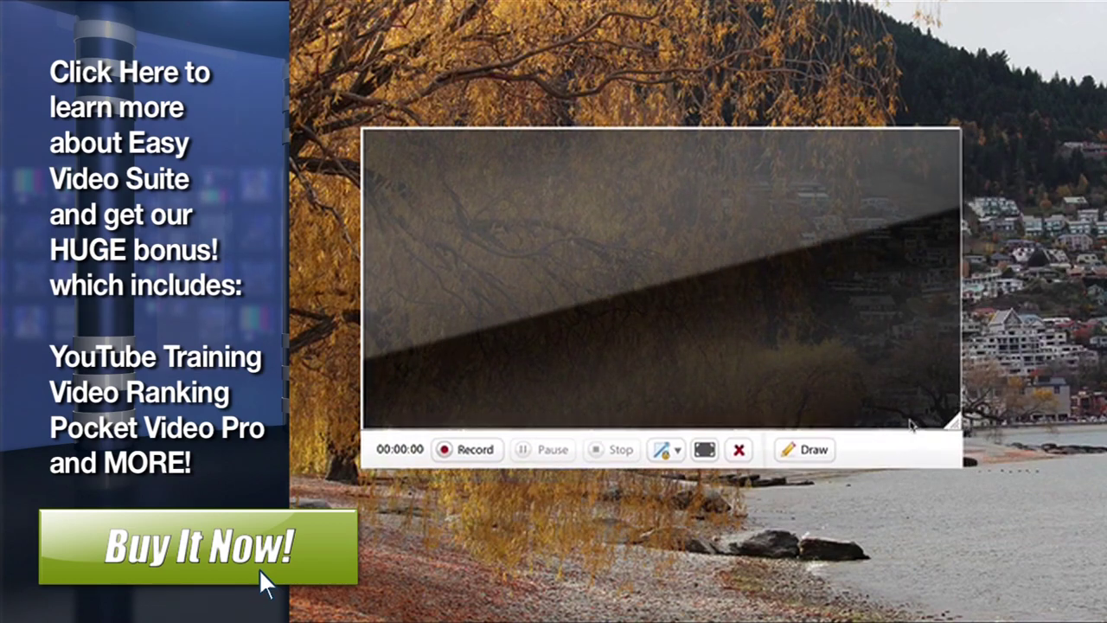
pyautogui.click(807, 446)
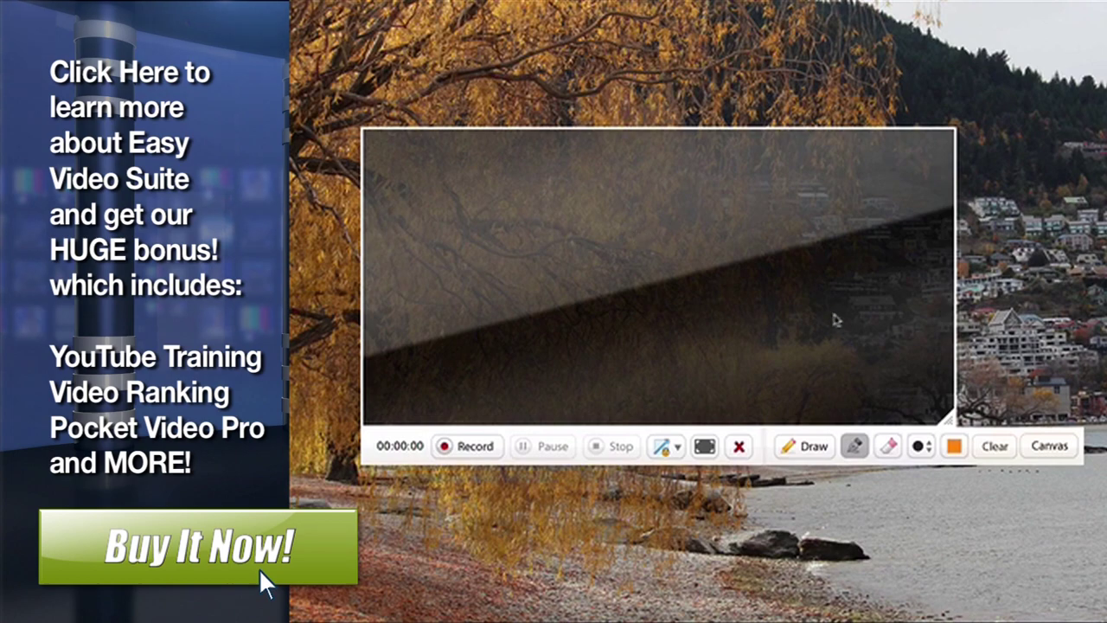
pyautogui.click(821, 448)
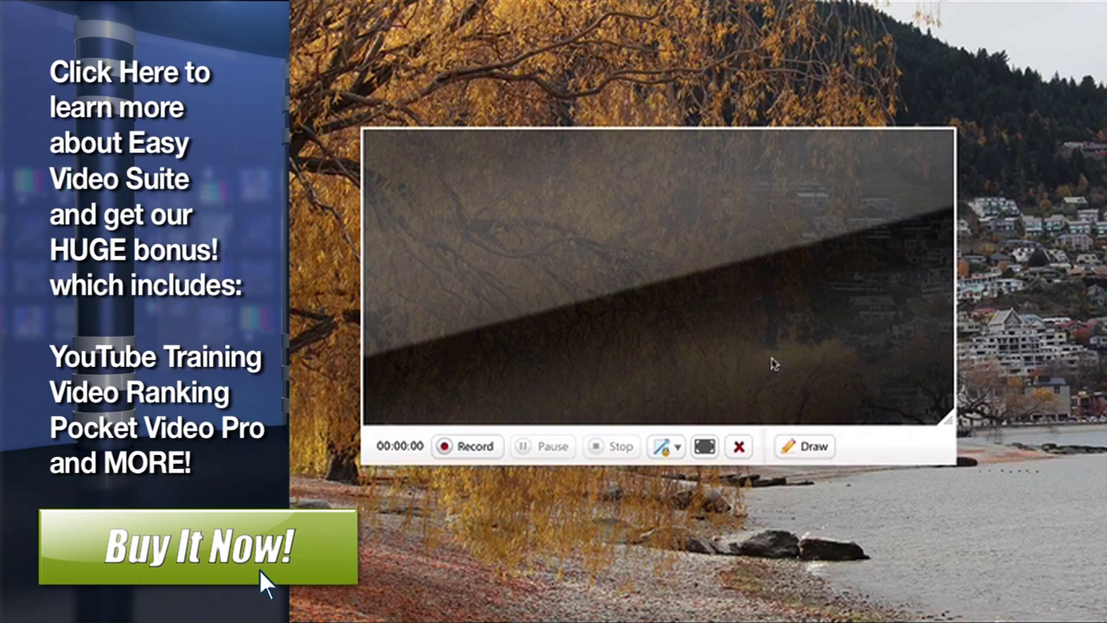
# Use the freehand pen to sketch an orange outline over the capture area
pyautogui.click(804, 447)
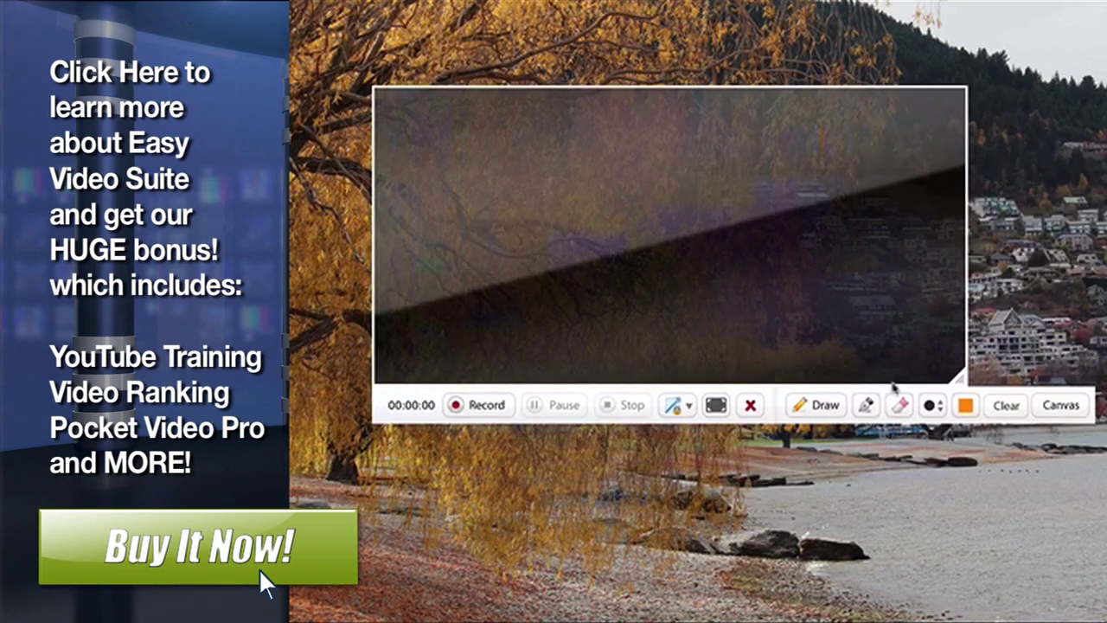
pyautogui.click(870, 409)
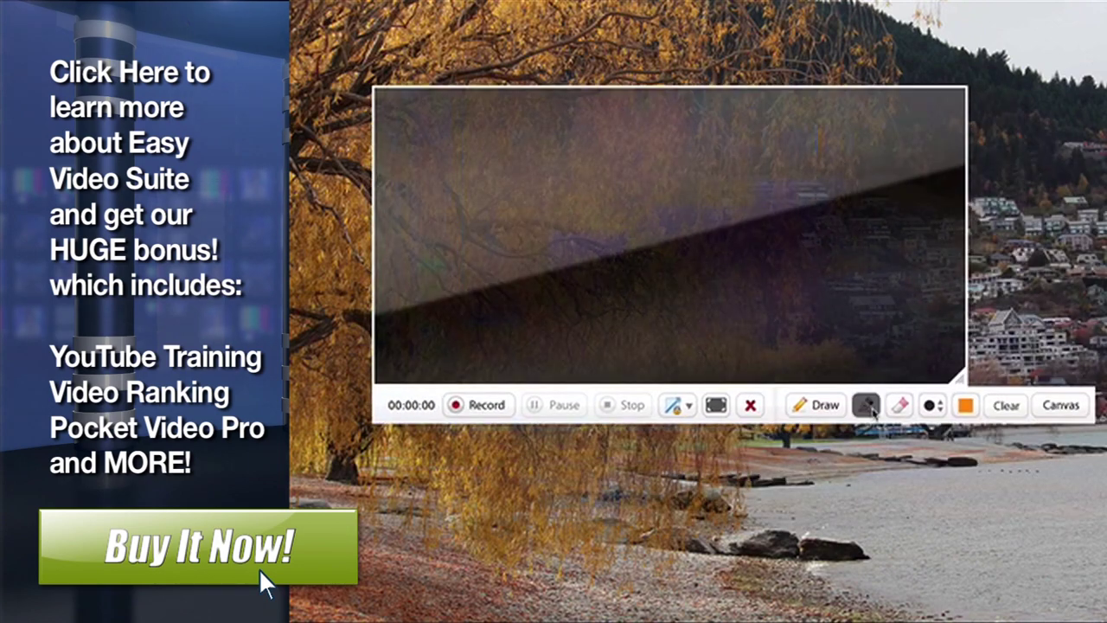
pyautogui.moveTo(638, 183)
pyautogui.mouseDown()
pyautogui.moveTo(791, 265)
pyautogui.moveTo(719, 311)
pyautogui.moveTo(603, 311)
pyautogui.moveTo(597, 199)
pyautogui.moveTo(642, 178)
pyautogui.mouseUp()
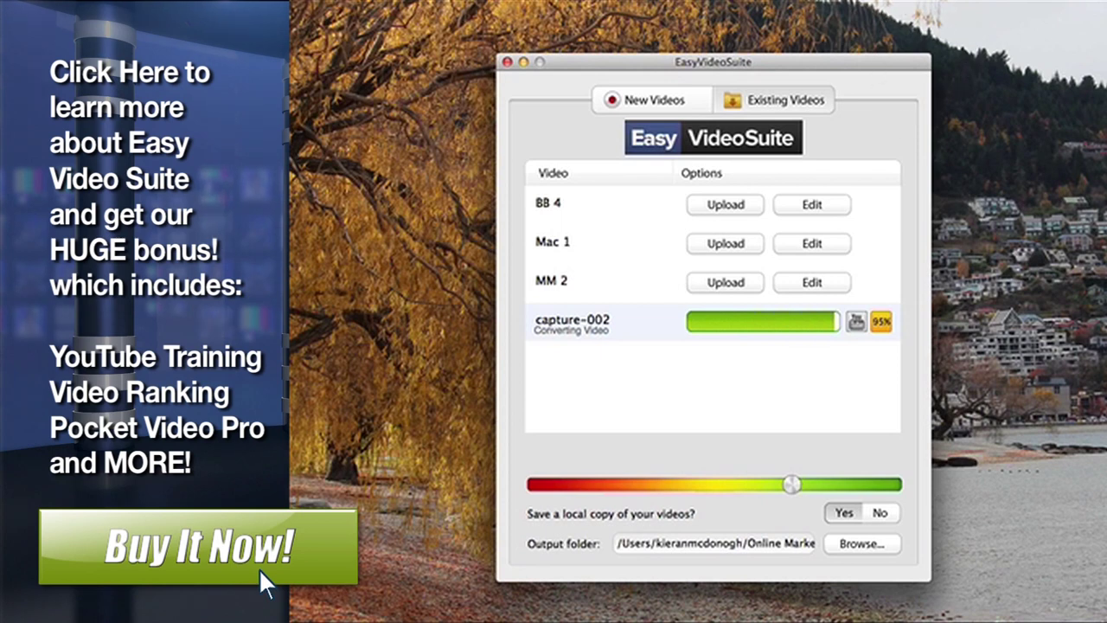
# Enable Just draw from the menu-bar icon and draw a red line beside capture-002
pyautogui.click(896, 1)
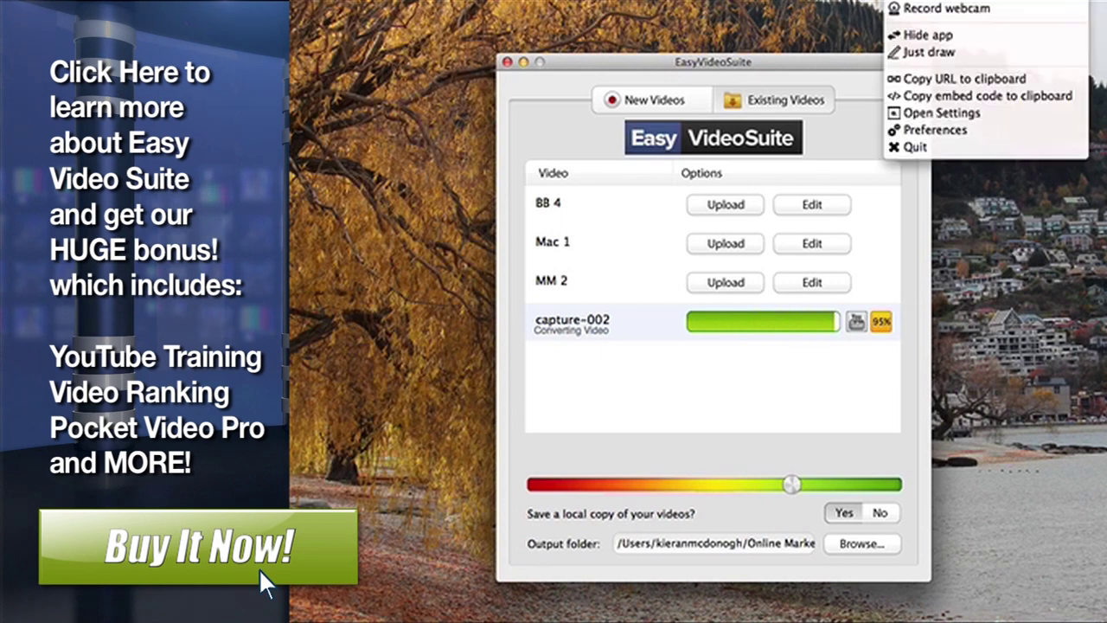
pyautogui.click(913, 53)
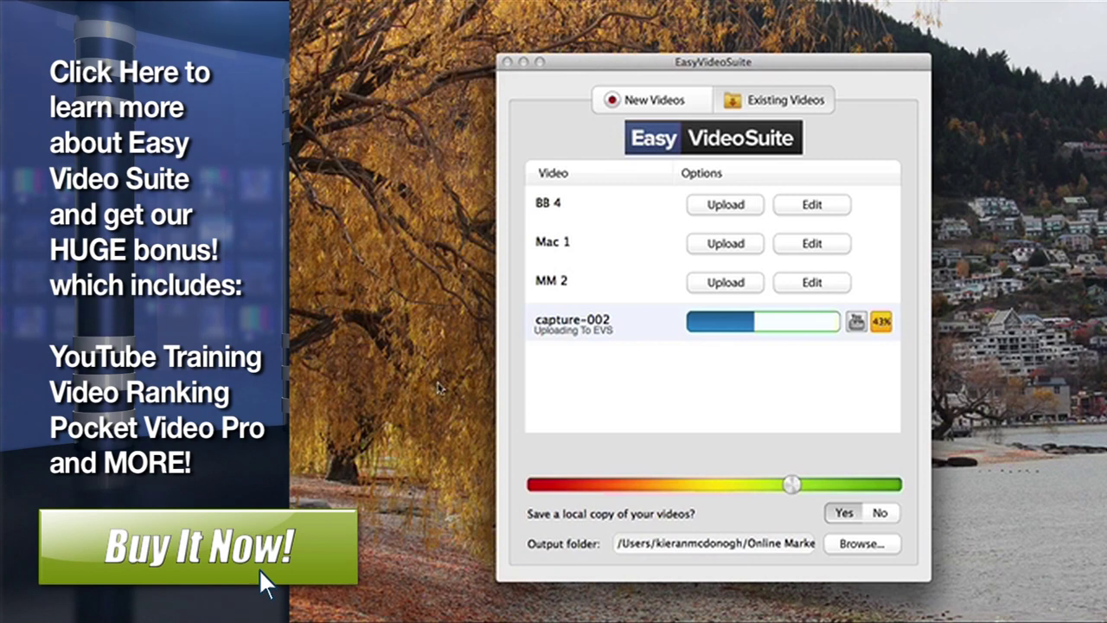
pyautogui.moveTo(533, 297)
pyautogui.mouseDown()
pyautogui.moveTo(900, 348)
pyautogui.moveTo(536, 298)
pyautogui.mouseUp()
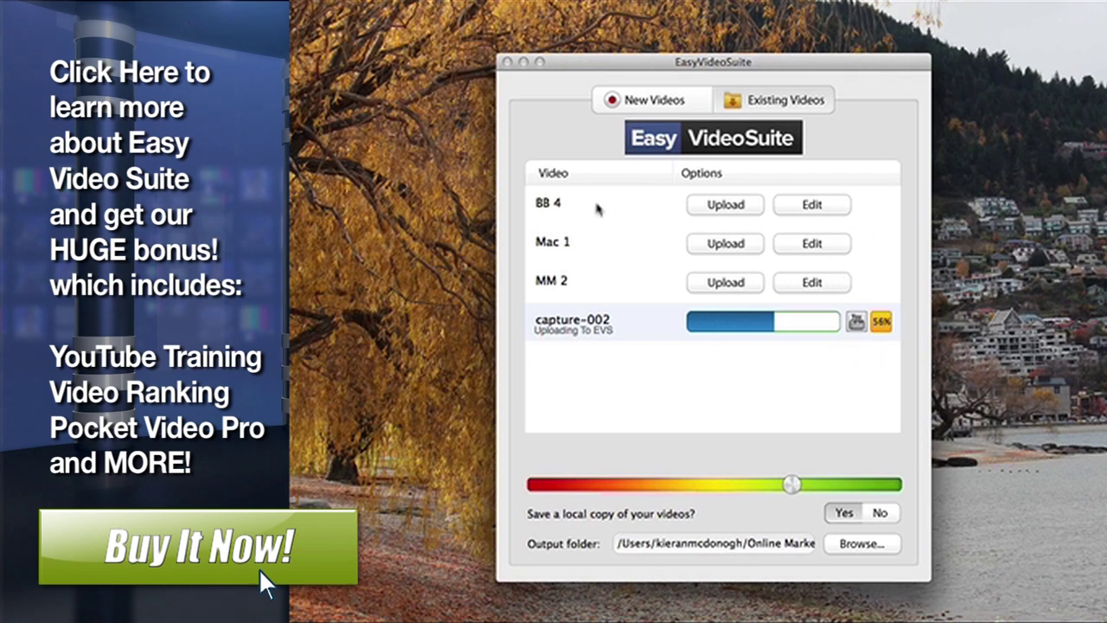
# Delete the BB 4, Mac 1 and MM 2 videos so only capture-002 remains uploading
pyautogui.click(547, 208)
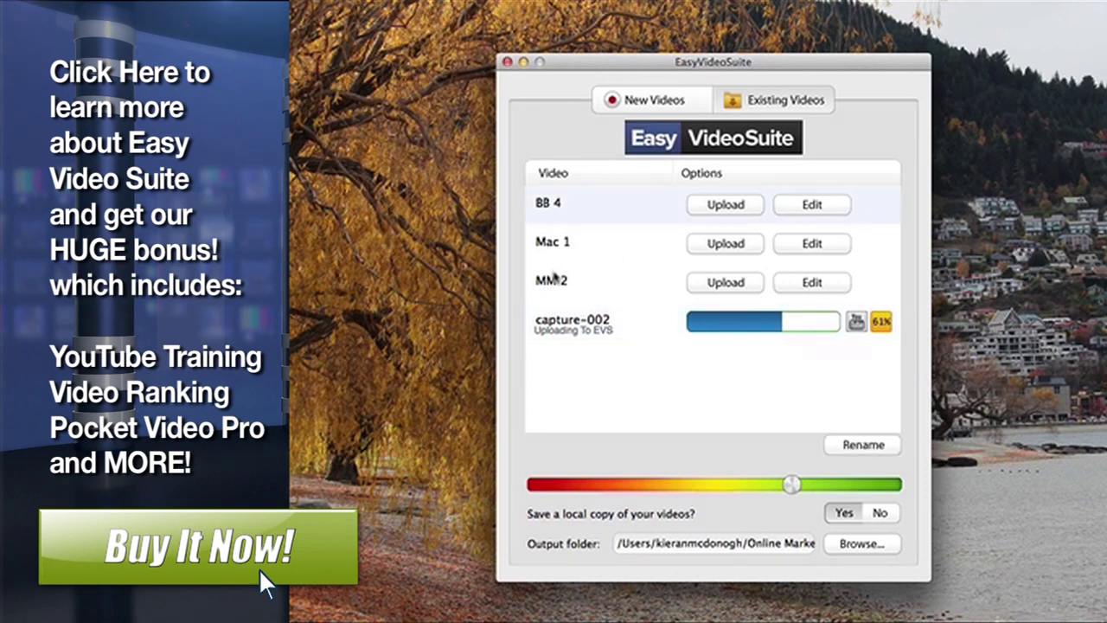
pyautogui.keyDown('shift'); pyautogui.click(554, 278); pyautogui.keyUp('shift')
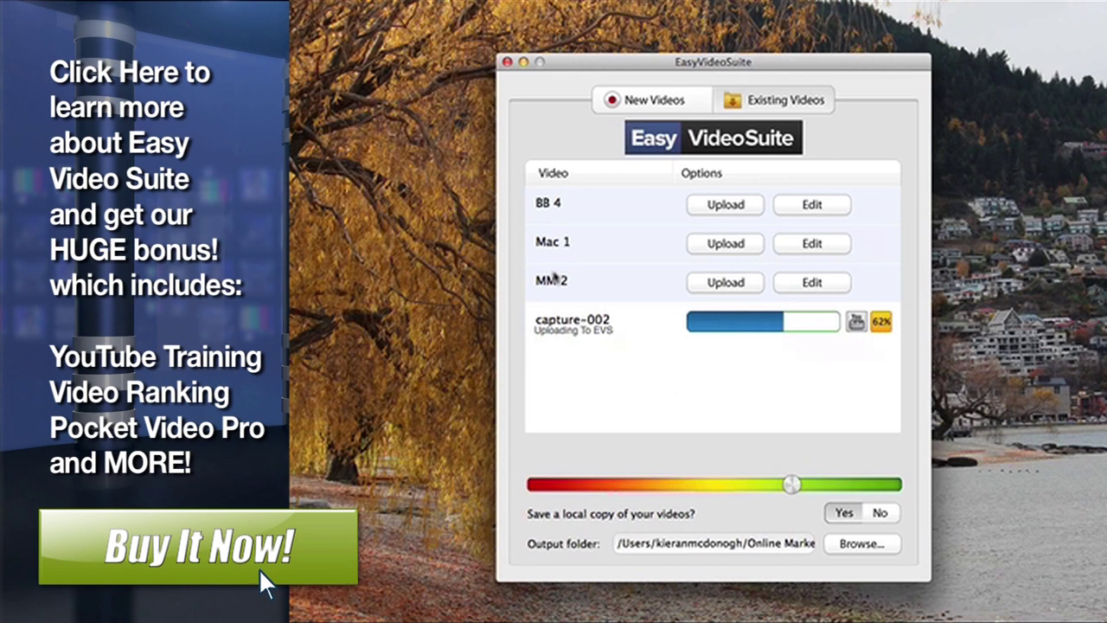
pyautogui.press('Delete')
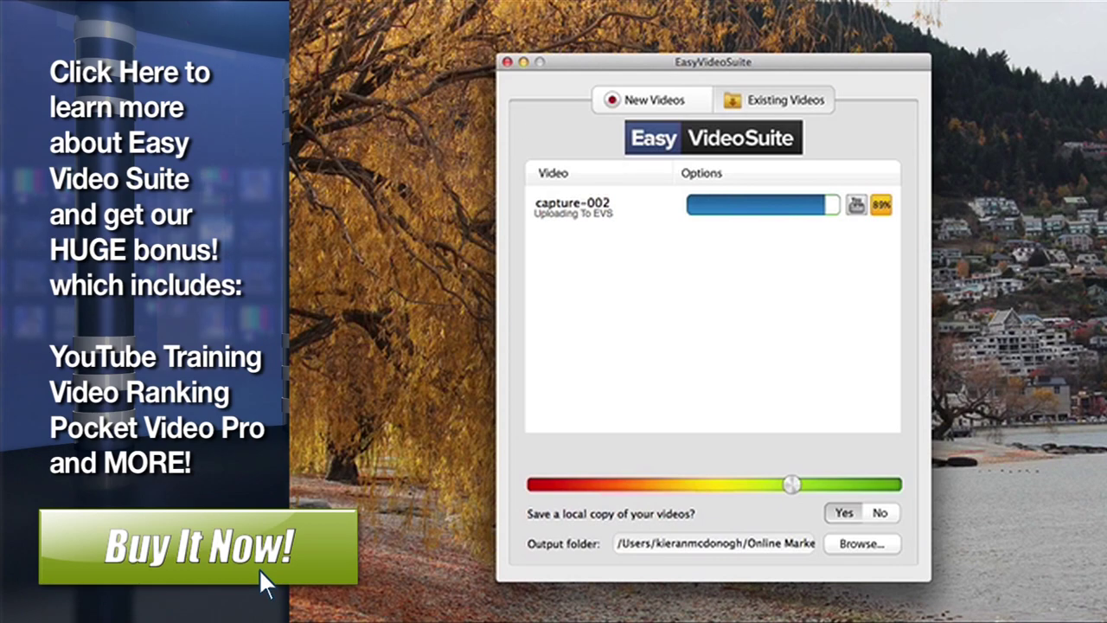
pyautogui.click(346, 3)
# Set the after-upload action to 'Send back the URL for uploaded video' while capture-002 finishes
pyautogui.click(302, 17)
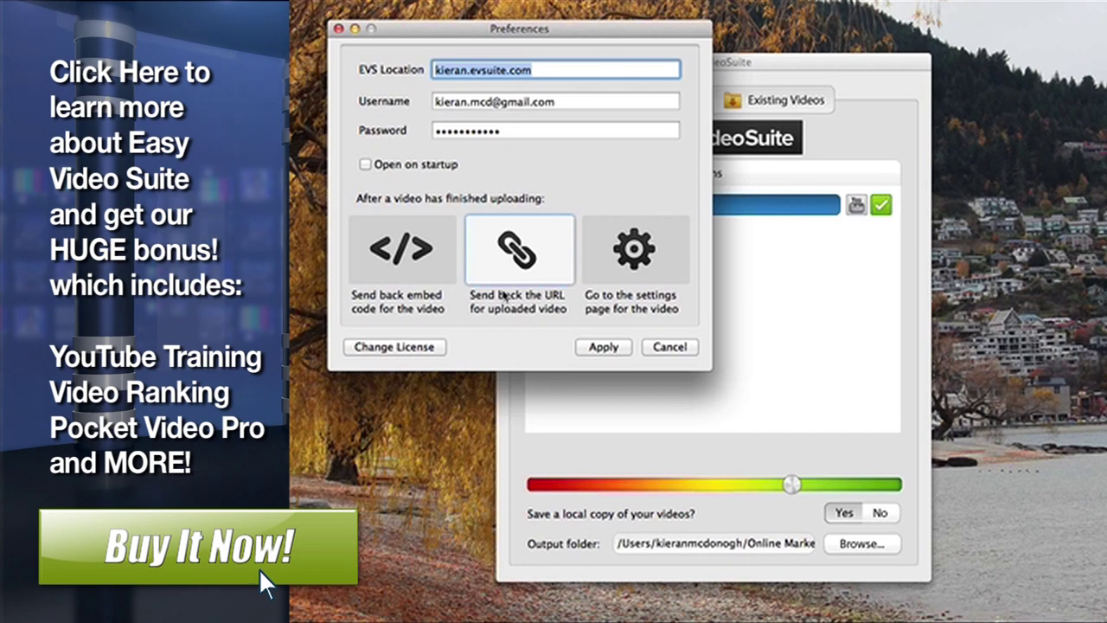
pyautogui.click(813, 279)
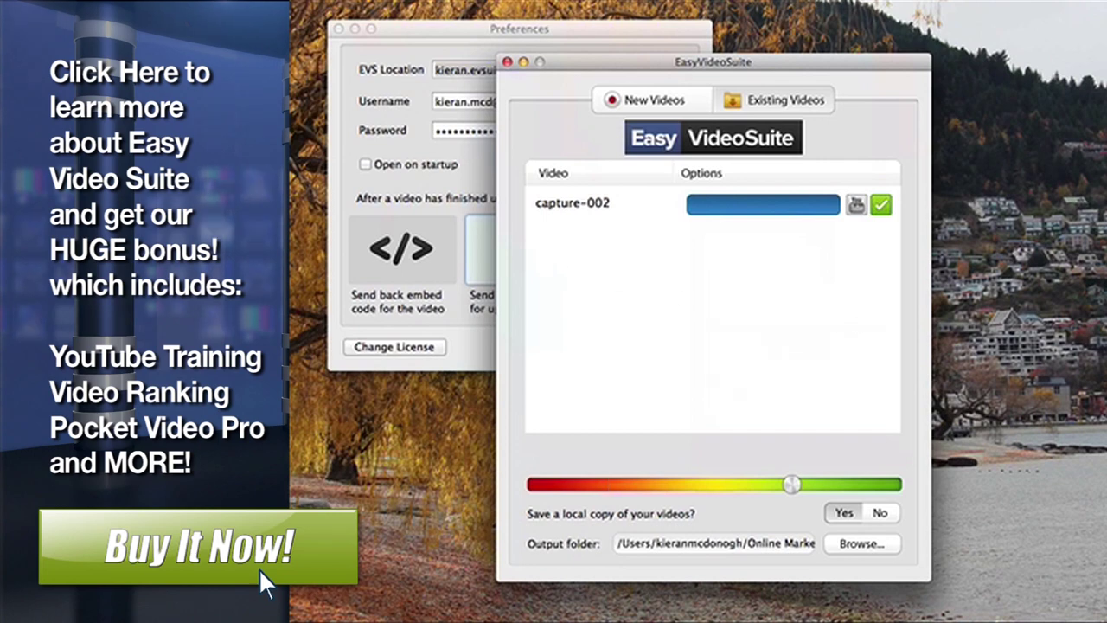
pyautogui.click(452, 605)
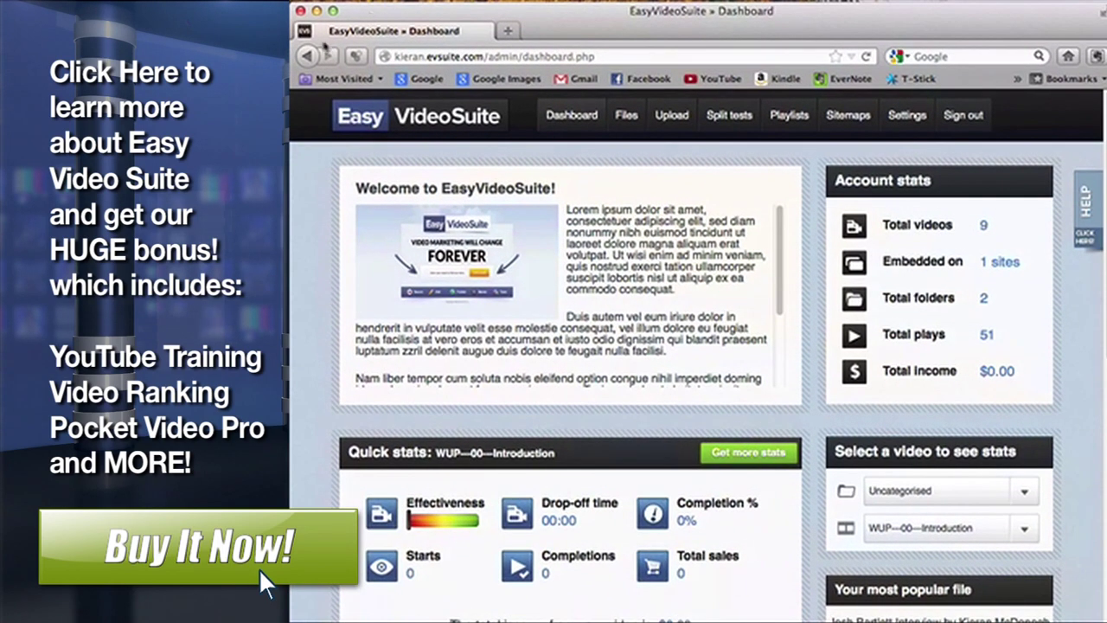
# In a new Firefox tab, paste and load the returned capture-002 page URL
pyautogui.click(508, 31)
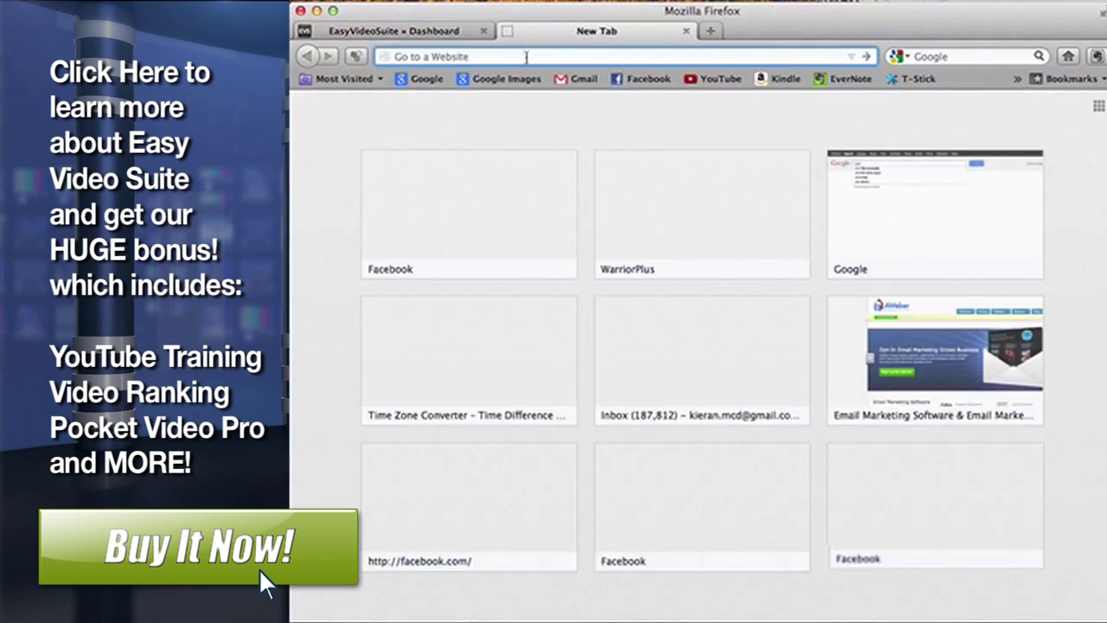
pyautogui.rightClick(525, 56)
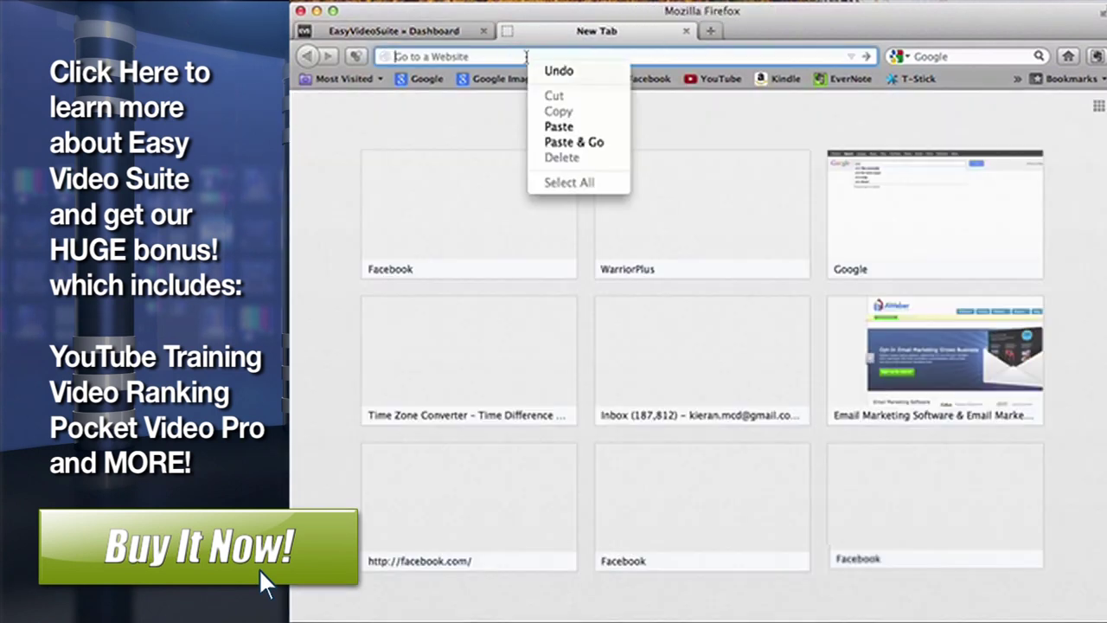
pyautogui.click(560, 126)
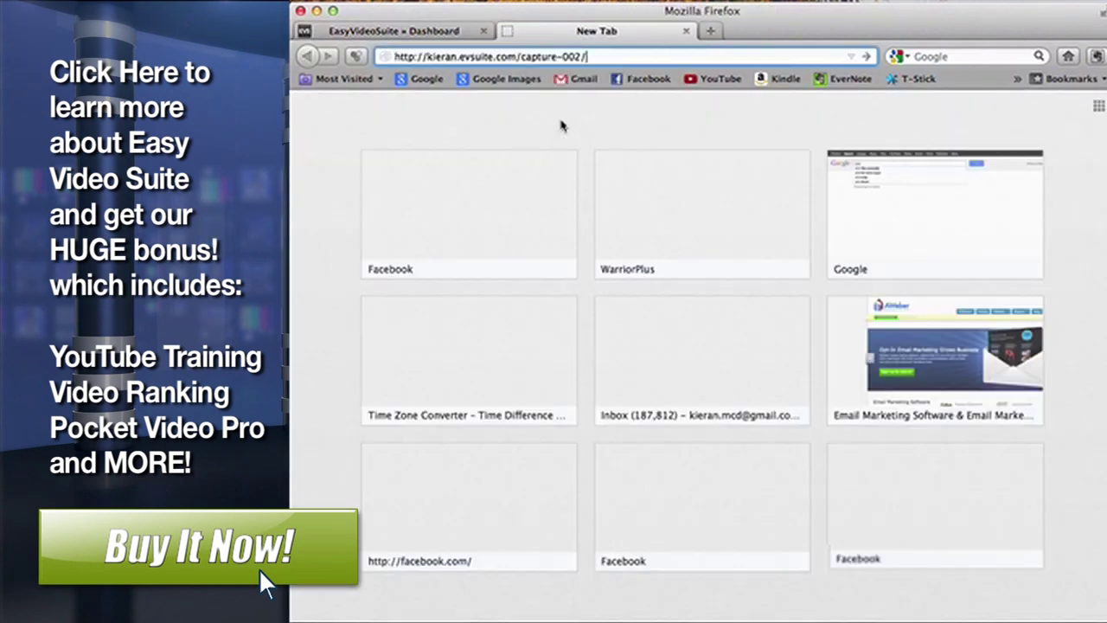
pyautogui.press('Return')
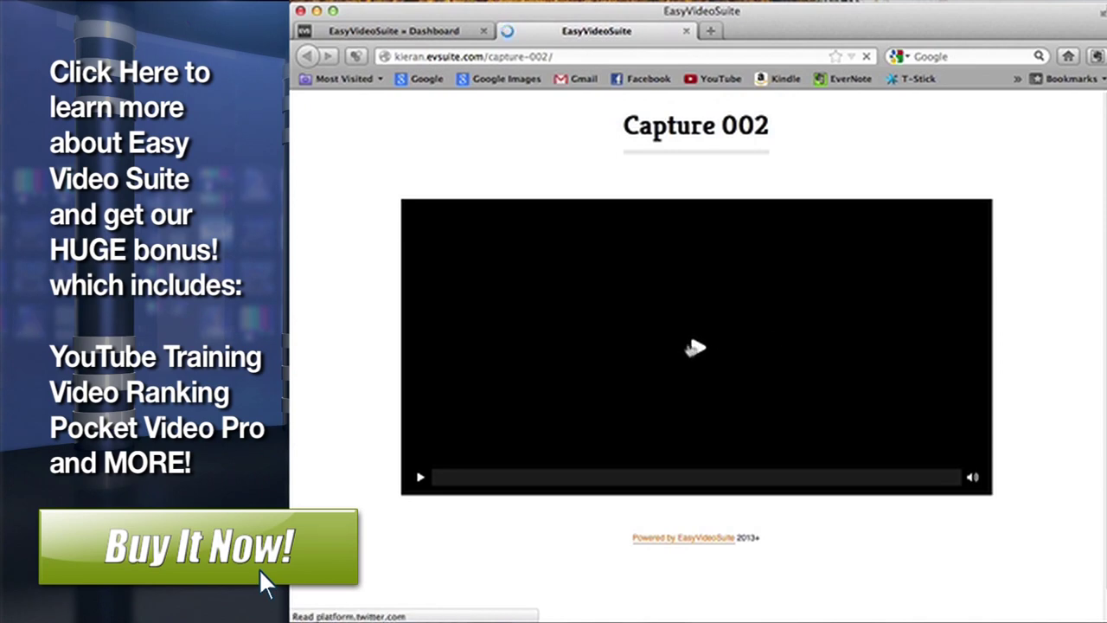
# Play the Capture 002 video on its hosted page
pyautogui.click(696, 346)
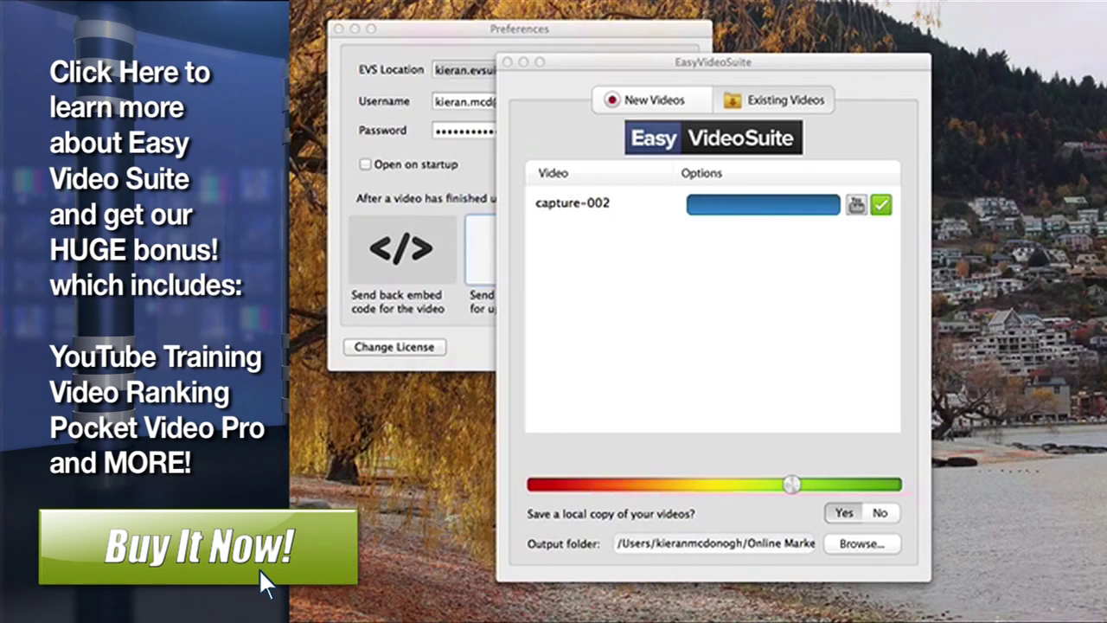
# Try the after-upload options, then apply 'Send back the URL for uploaded video'
pyautogui.click(447, 45)
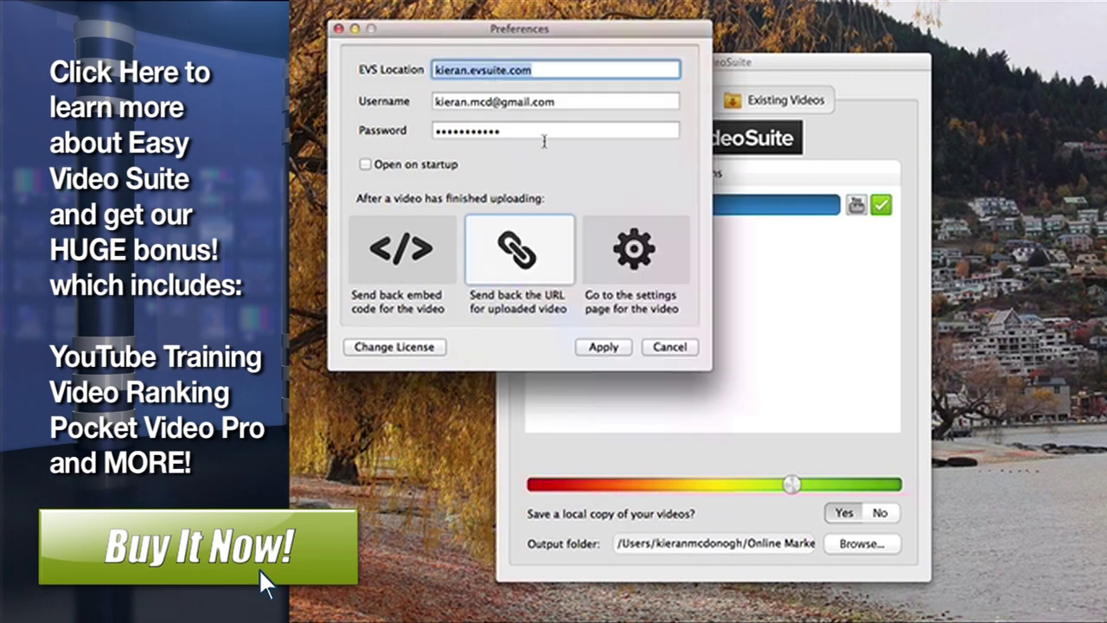
pyautogui.click(419, 251)
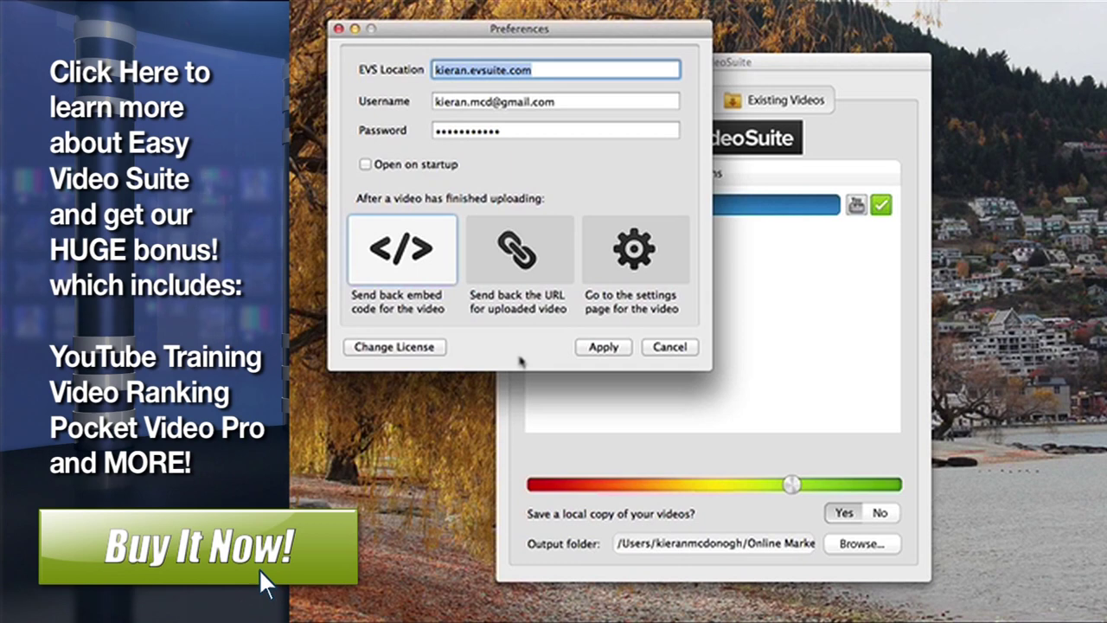
pyautogui.click(655, 251)
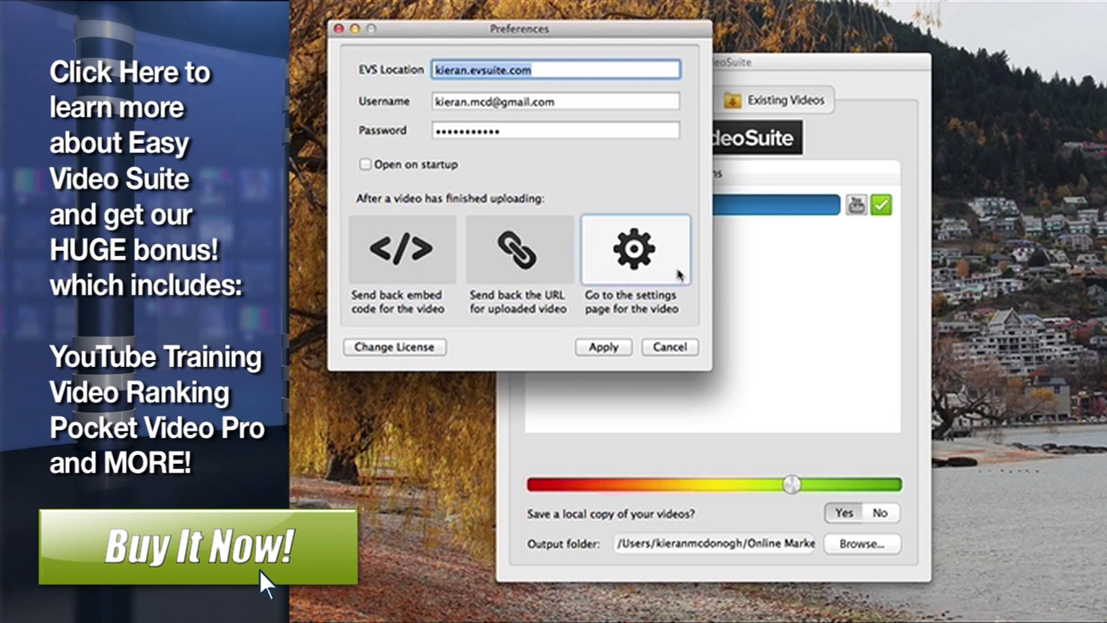
pyautogui.click(520, 244)
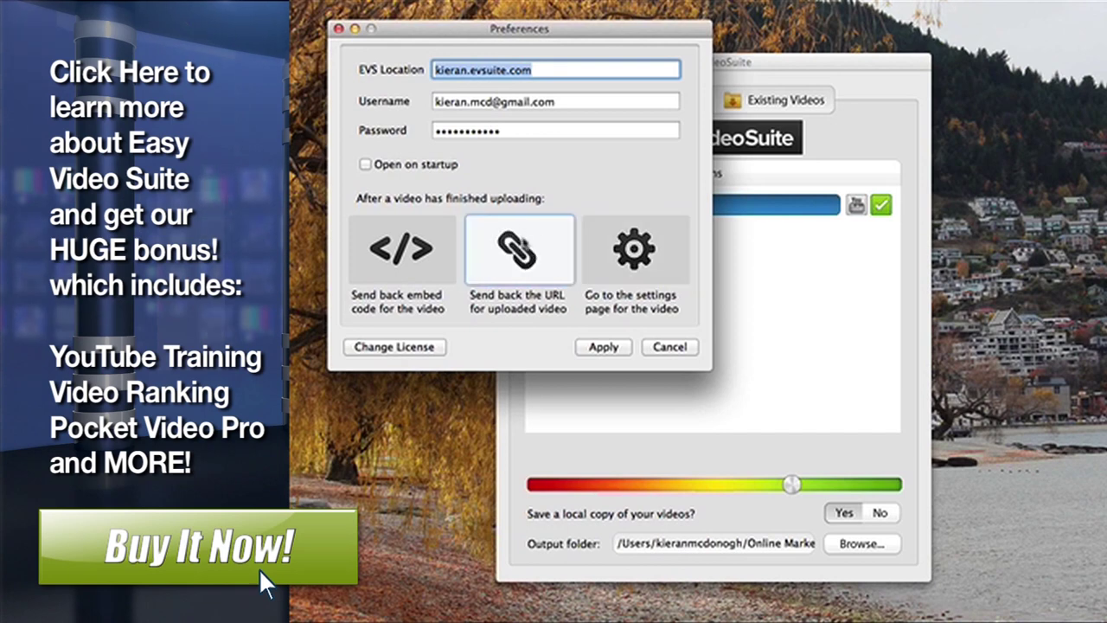
pyautogui.click(603, 347)
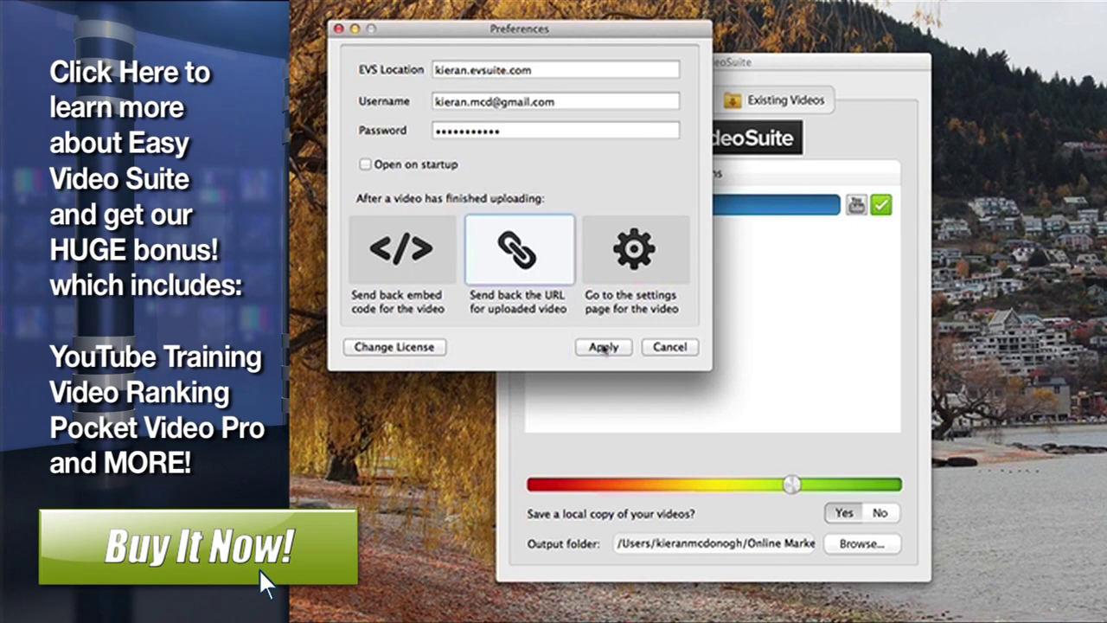
# Close the Preferences window, returning to the converter showing capture-002 uploaded
pyautogui.click(339, 29)
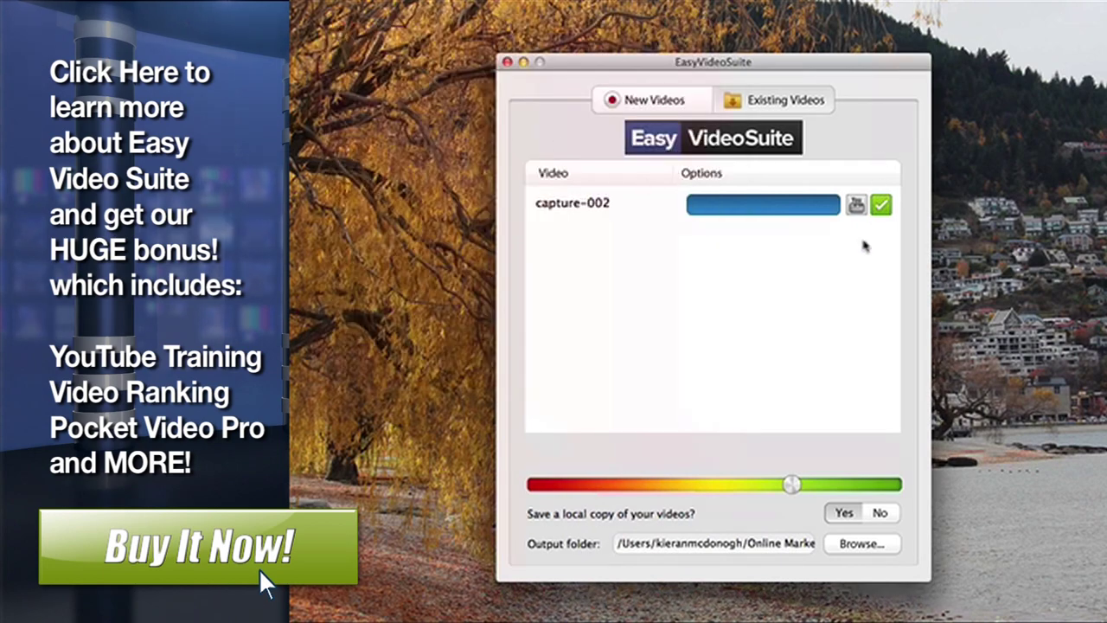